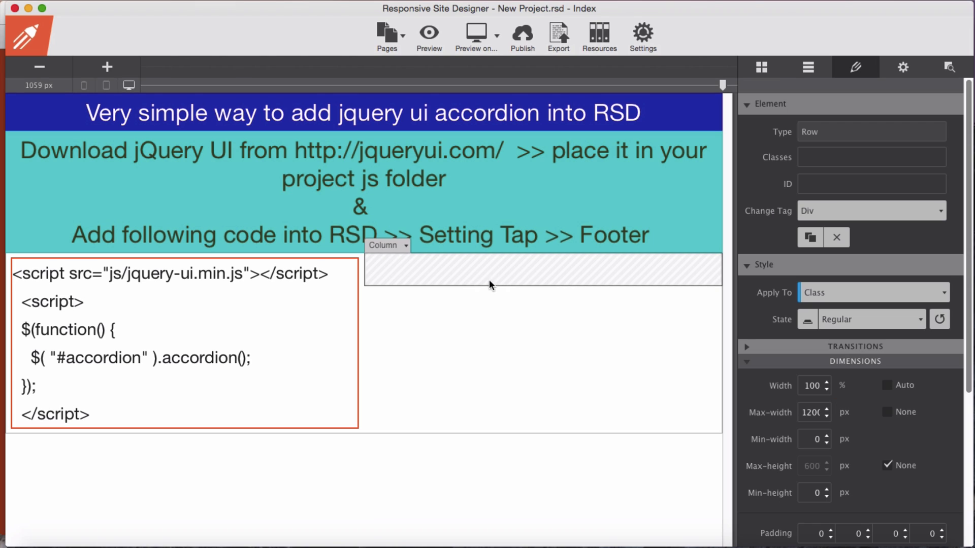
Drop a container into the empty right column and set its ID to 'accordion'
left_click(808, 70)
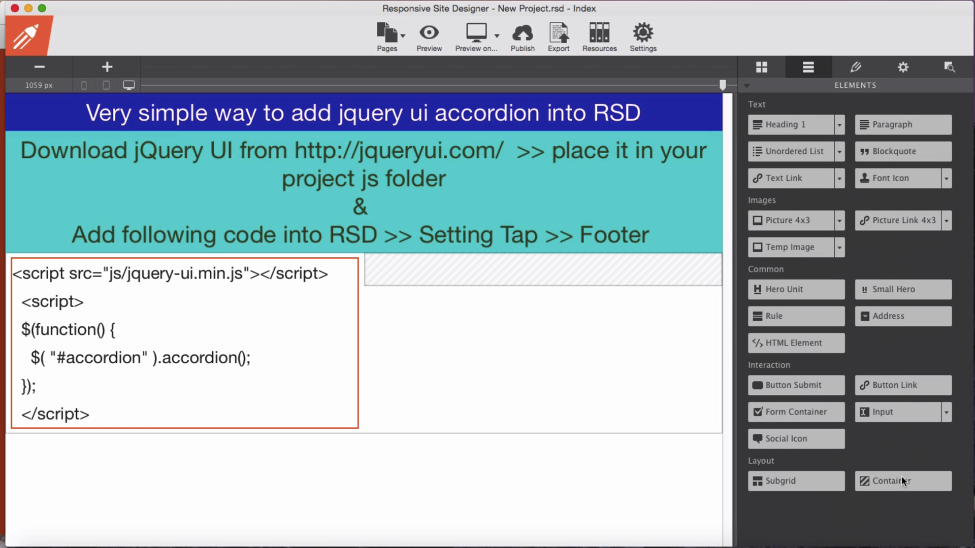
left_click_drag(902, 478, 564, 272)
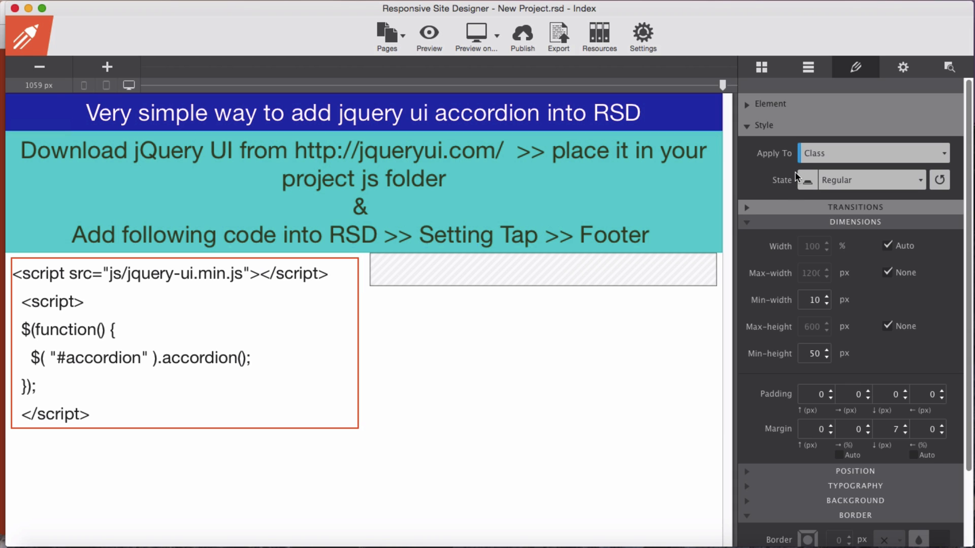
left_click(770, 104)
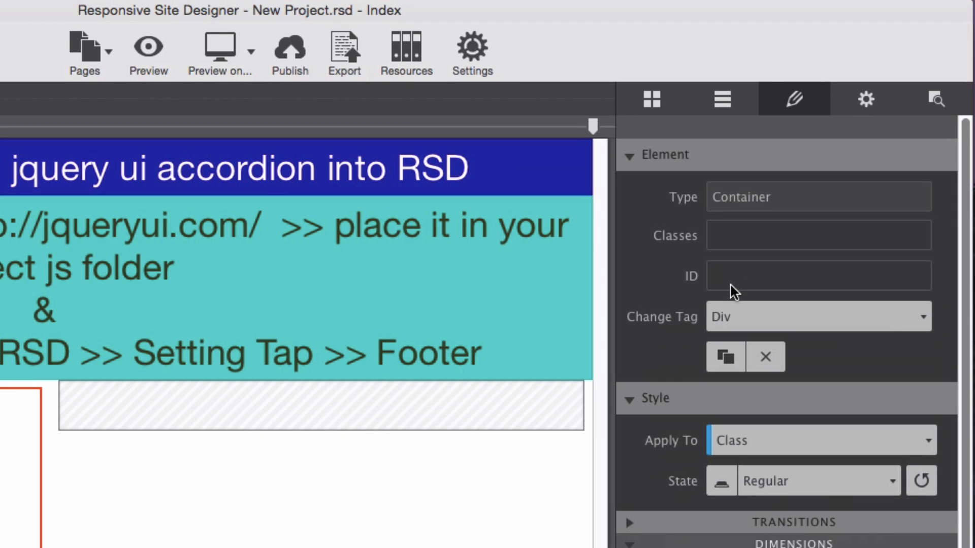
left_click(731, 283)
type("accordion")
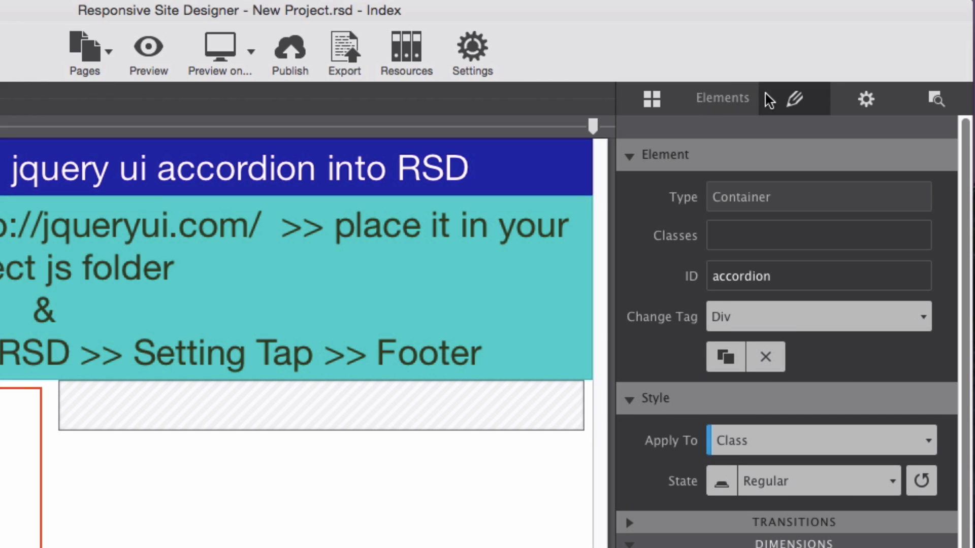
left_click(721, 104)
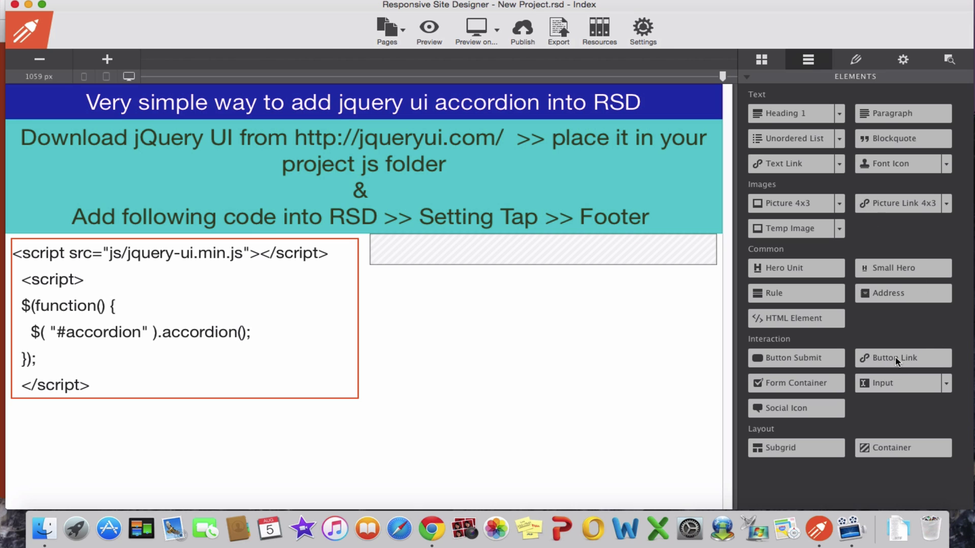
Stack three button links, each followed by a lorem ipsum paragraph, inside the accordion container
left_click_drag(892, 360, 649, 248)
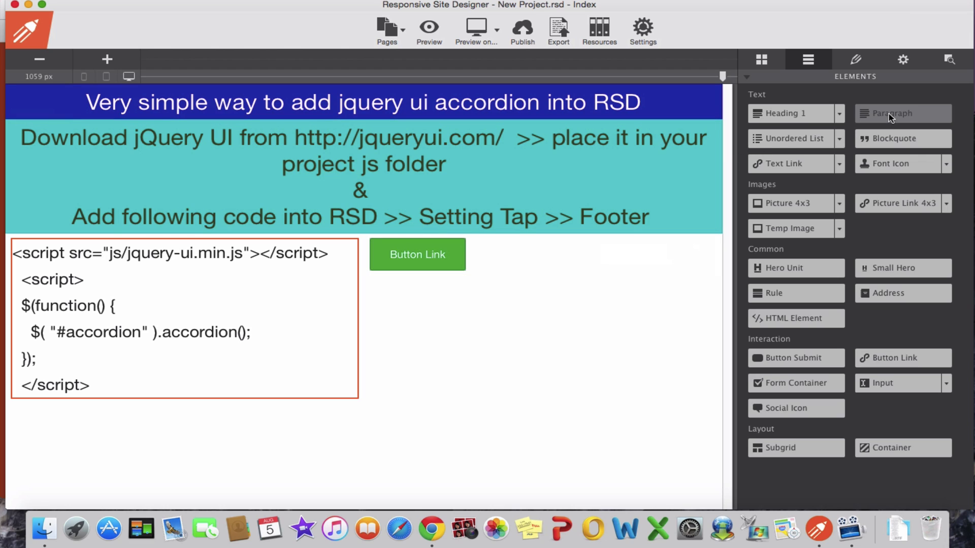
left_click_drag(889, 113, 477, 270)
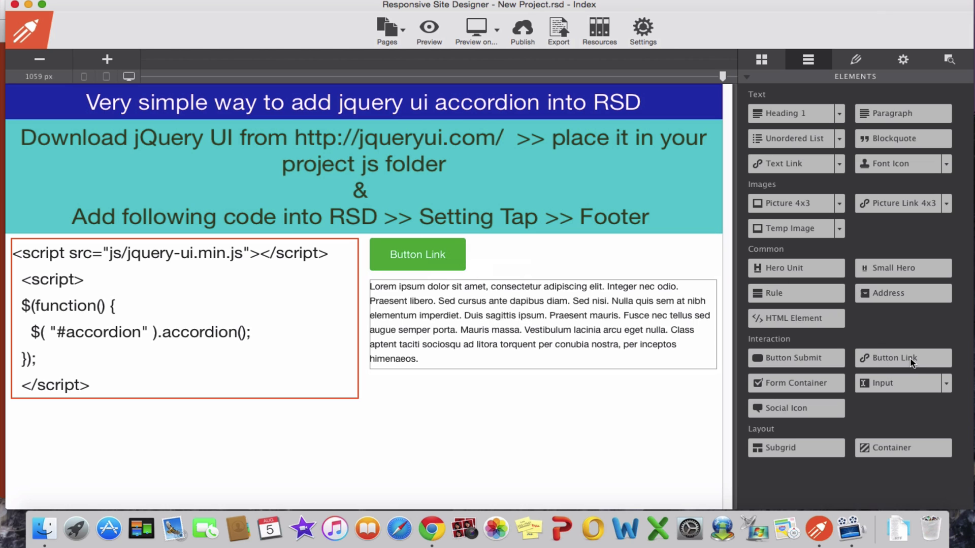
left_click_drag(910, 360, 608, 371)
left_click_drag(884, 114, 492, 416)
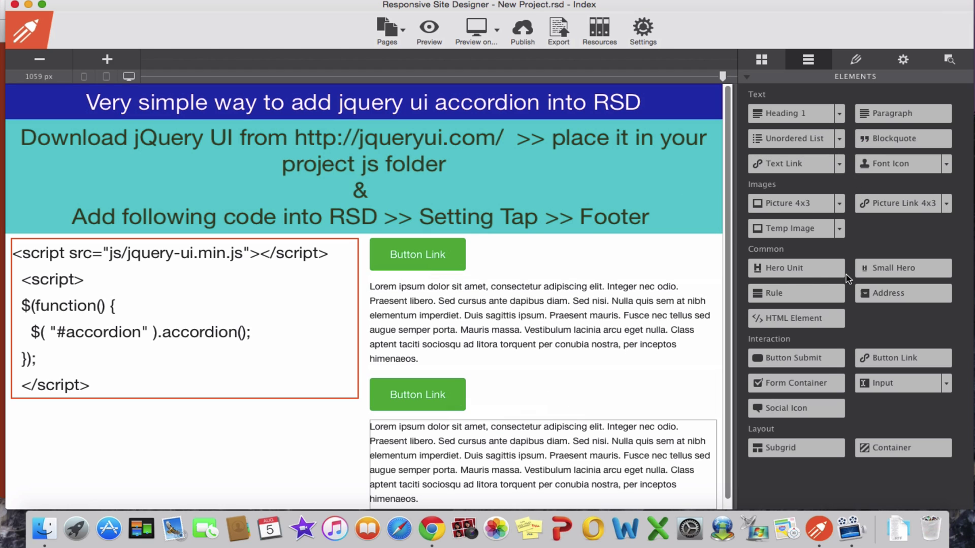
left_click_drag(916, 360, 594, 505)
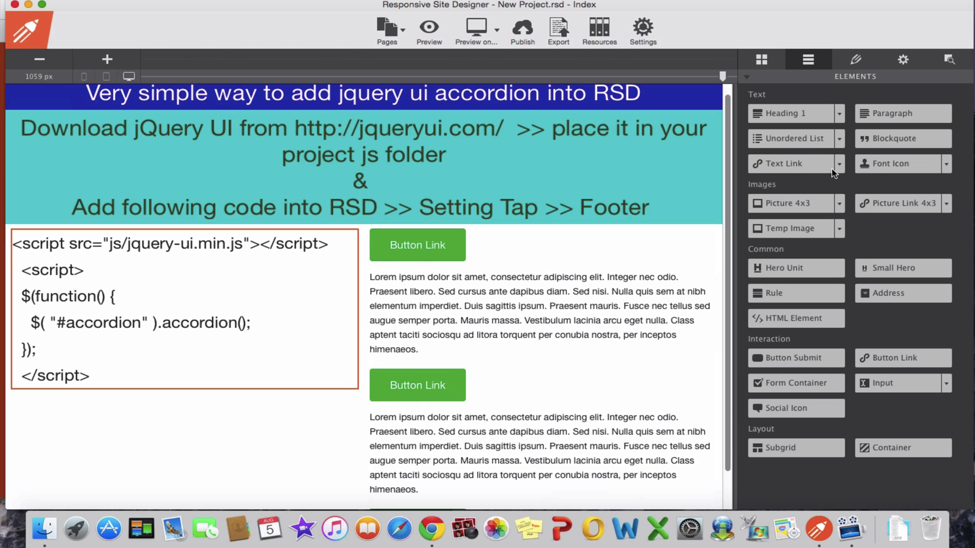
scroll(644, 275, "down", 2)
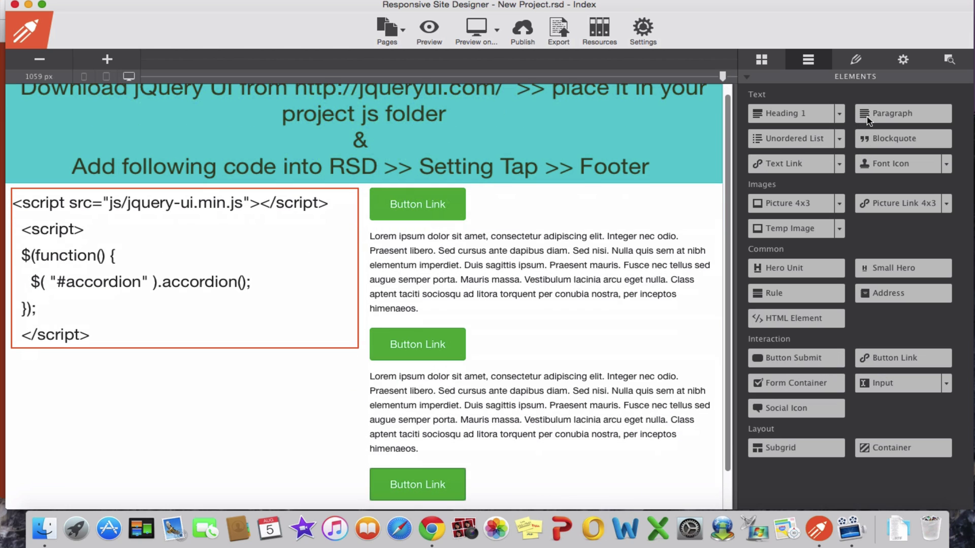
left_click_drag(869, 116, 510, 495)
Give the first button link the btn class, Max-width None and Width 100%
scroll(503, 437, "down", 1)
scroll(501, 417, "down", 2)
scroll(500, 425, "up", 4)
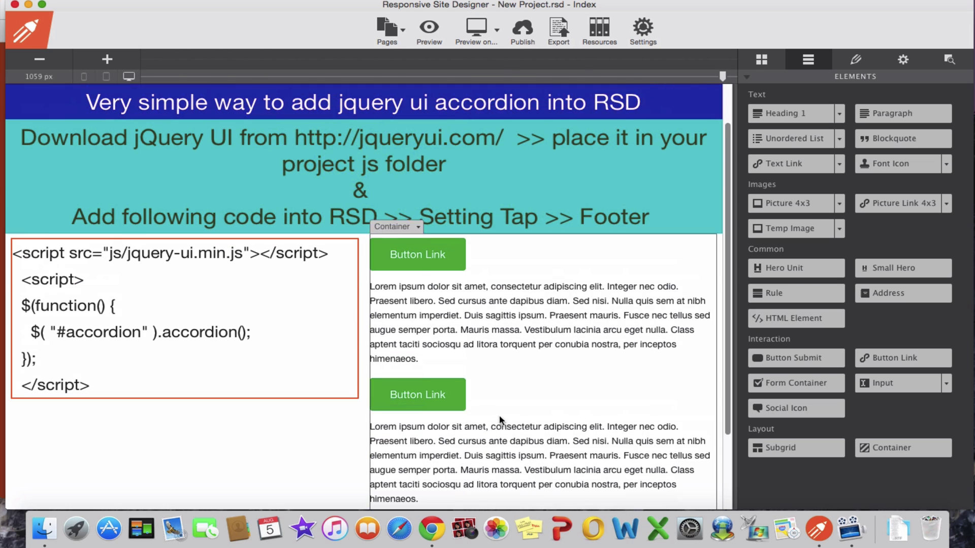
left_click(454, 261)
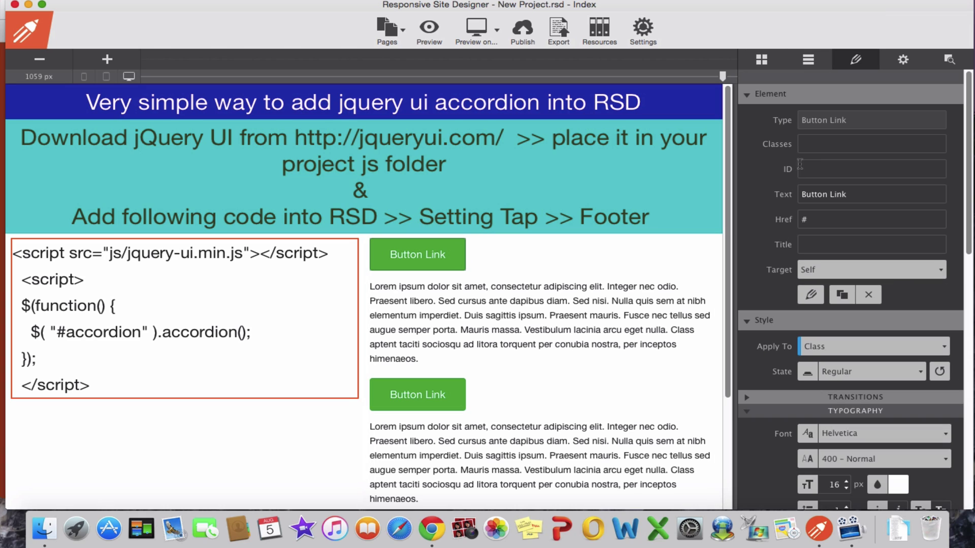
left_click(809, 146)
left_click(816, 161)
scroll(812, 366, "down", 5)
scroll(813, 365, "down", 5)
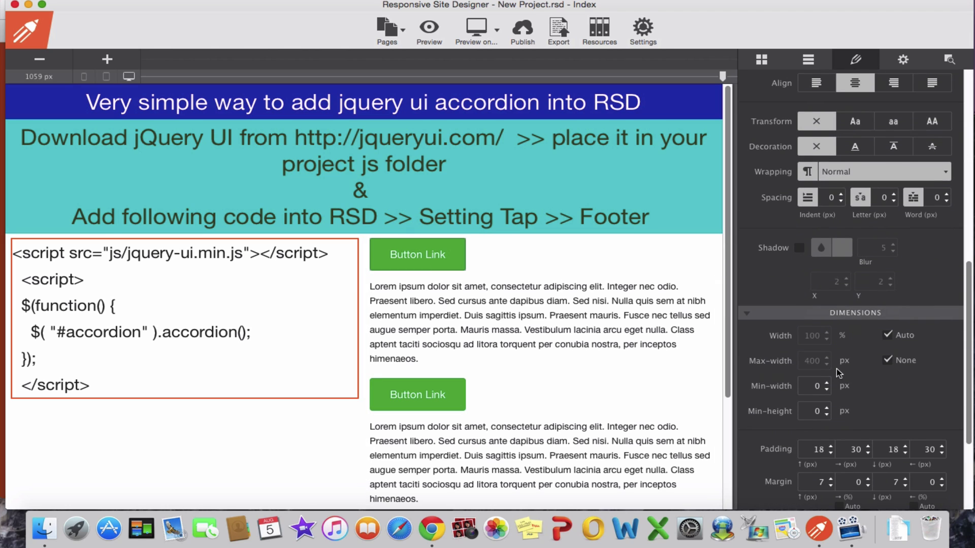
left_click(887, 359)
left_click(887, 335)
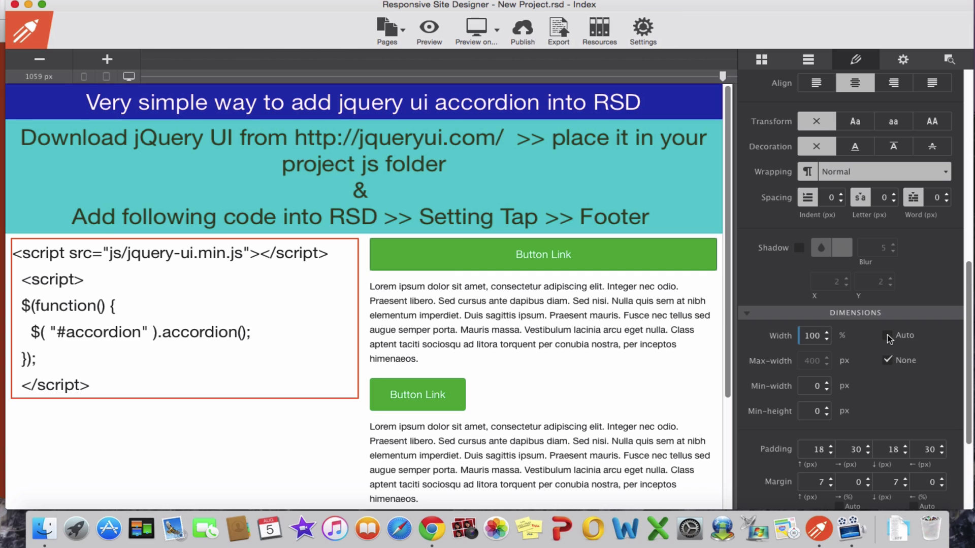
Add the btn class to the second button link
left_click(455, 397)
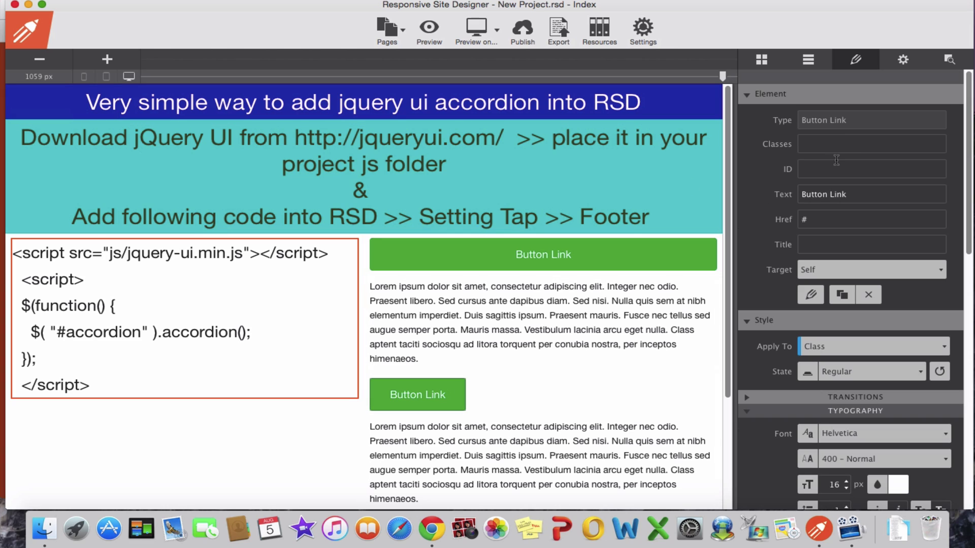
left_click(813, 146)
type("btn")
key("Return")
scroll(820, 167, "down", 2)
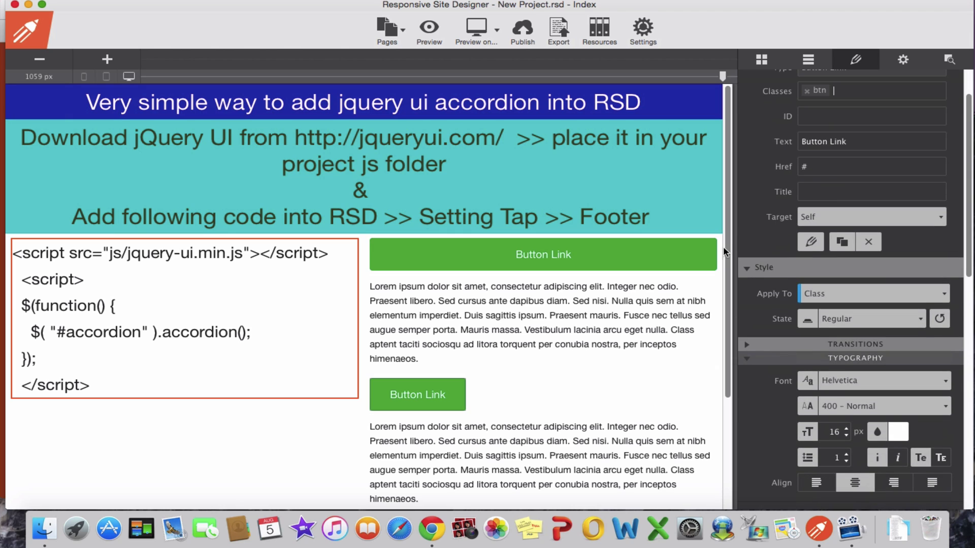
left_click(666, 353)
Add the btn class to the third, still narrow button link
scroll(667, 352, "down", 5)
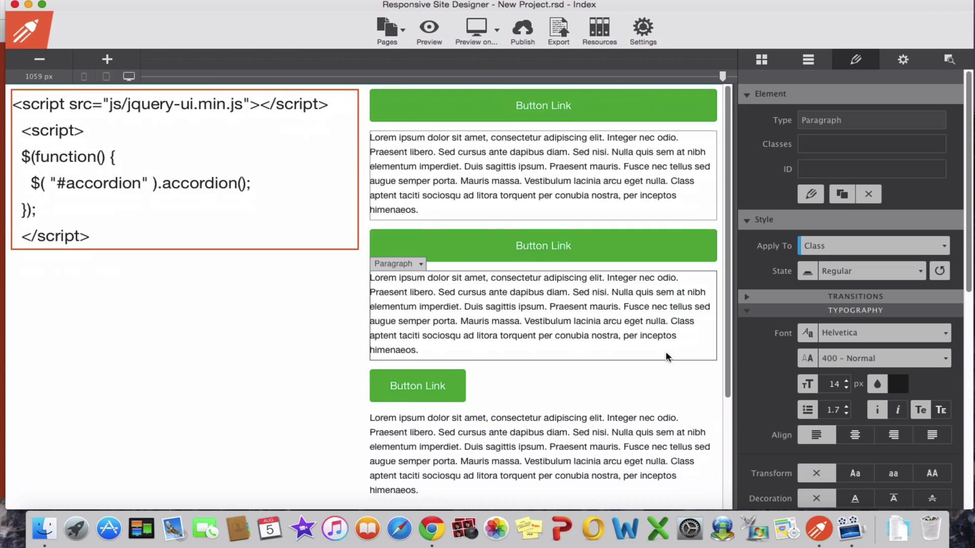
left_click(453, 393)
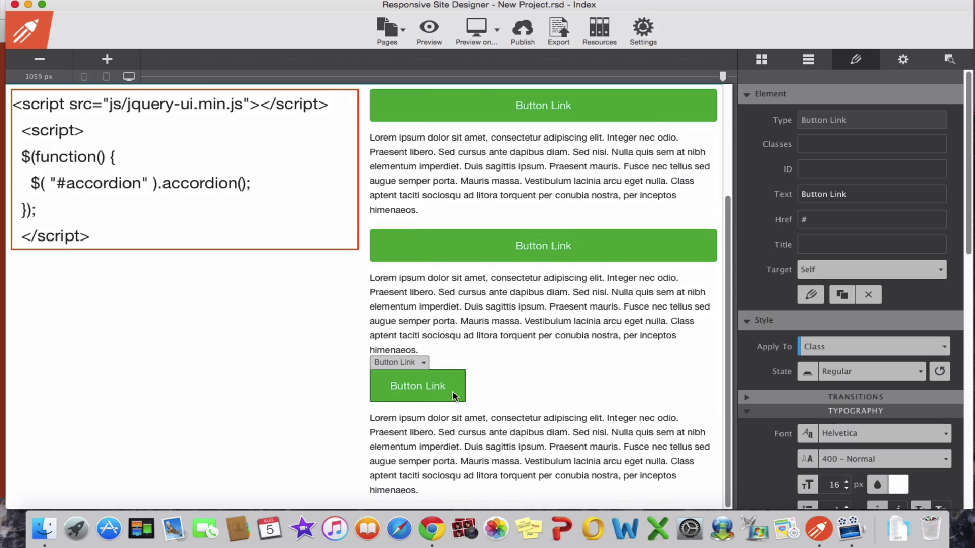
left_click(821, 149)
left_click(821, 162)
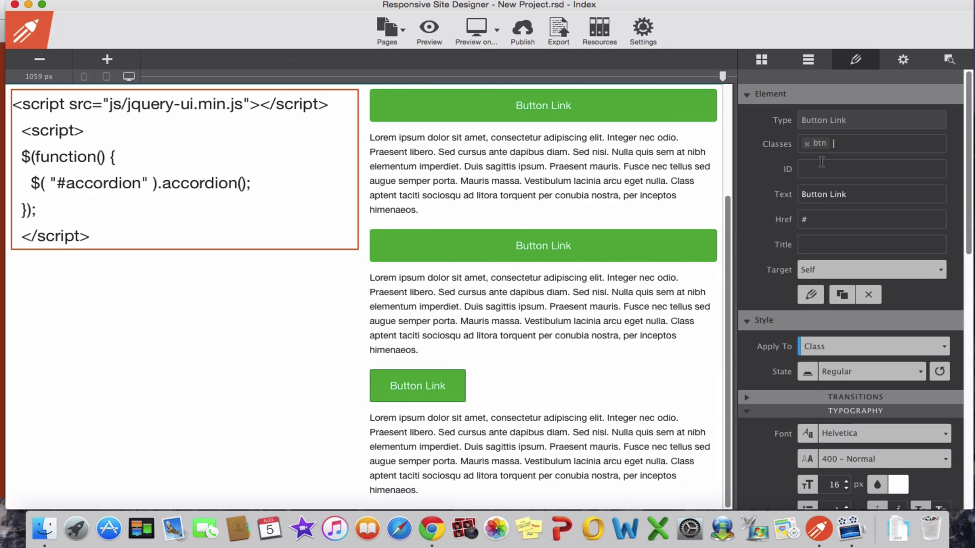
left_click(662, 354)
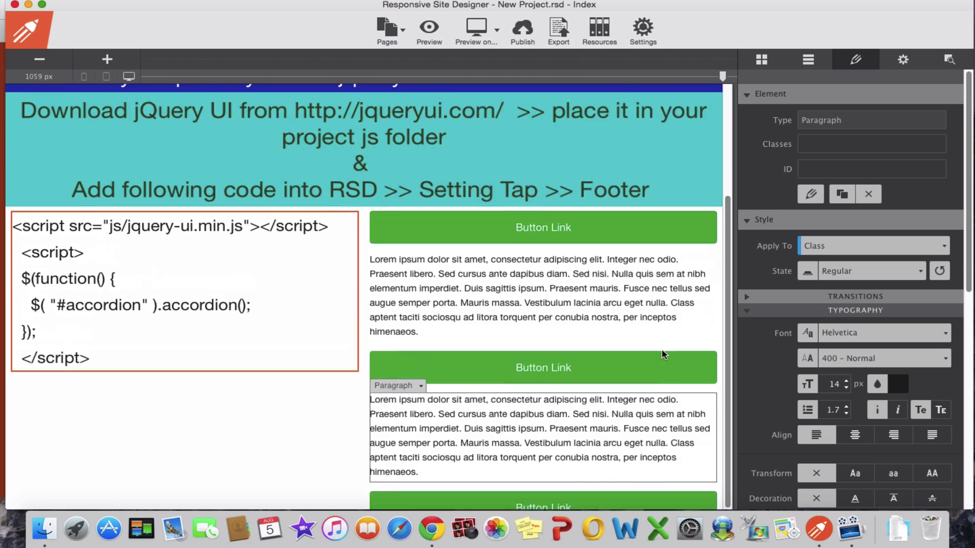
scroll(771, 389, "down", 10)
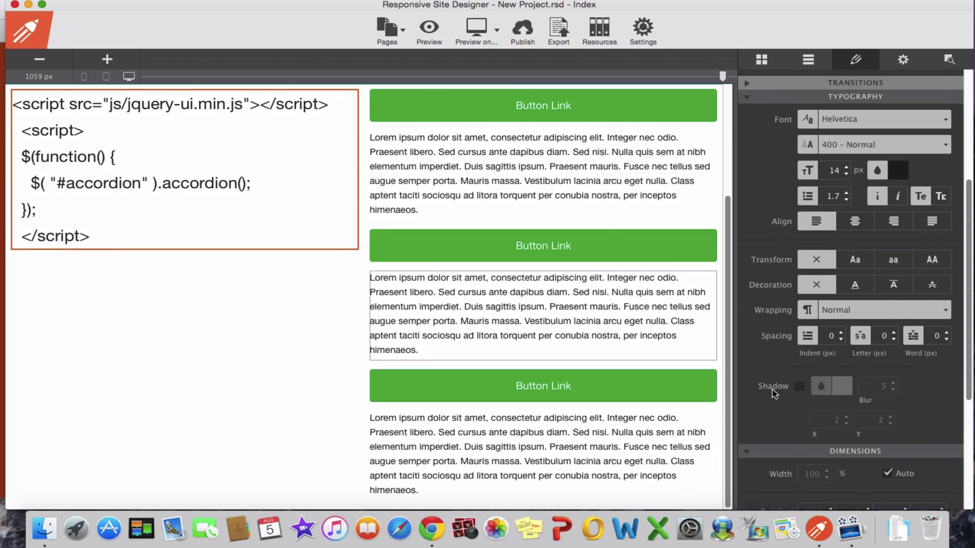
scroll(772, 389, "up", 10)
left_click(658, 116)
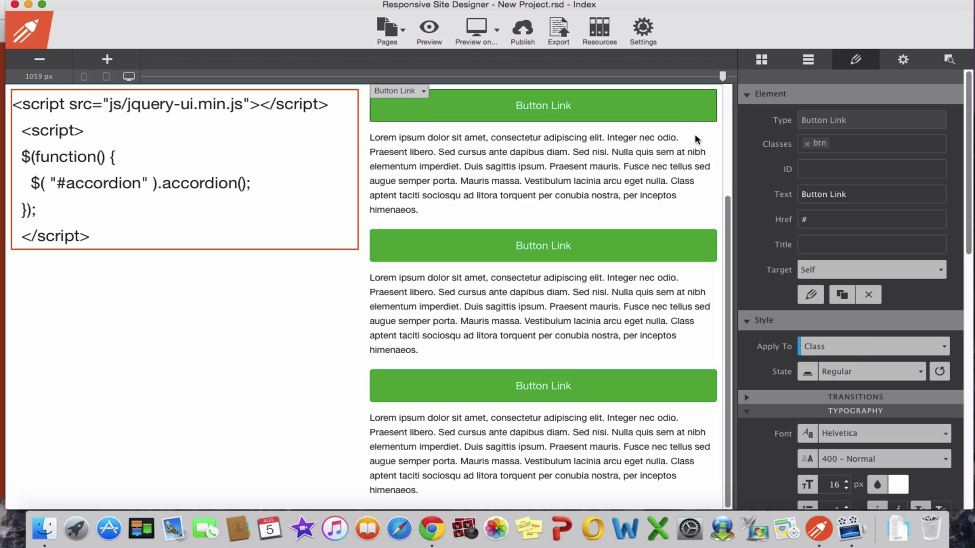
Set the button links' hover-state background to dark green, hex 316b40
left_click(851, 377)
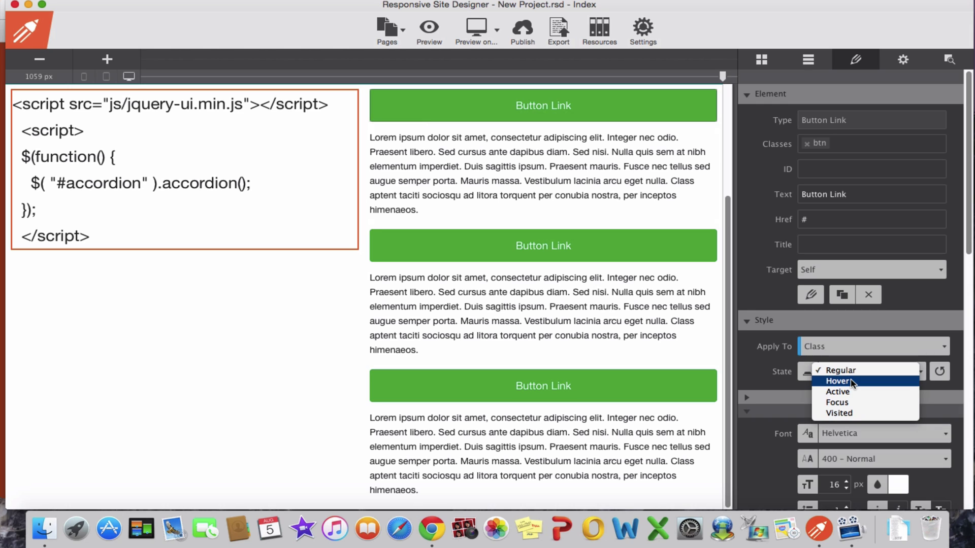
left_click(851, 382)
scroll(852, 396, "down", 15)
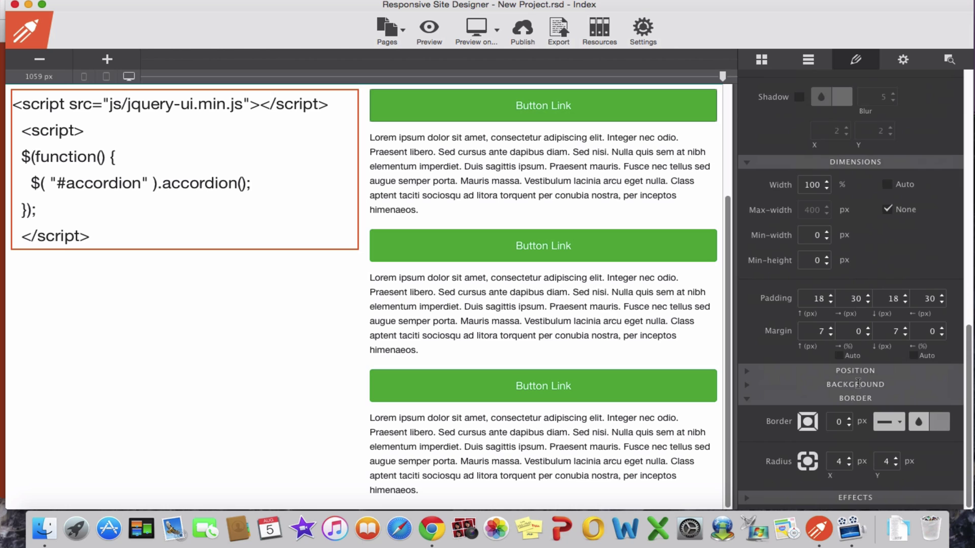
left_click(855, 384)
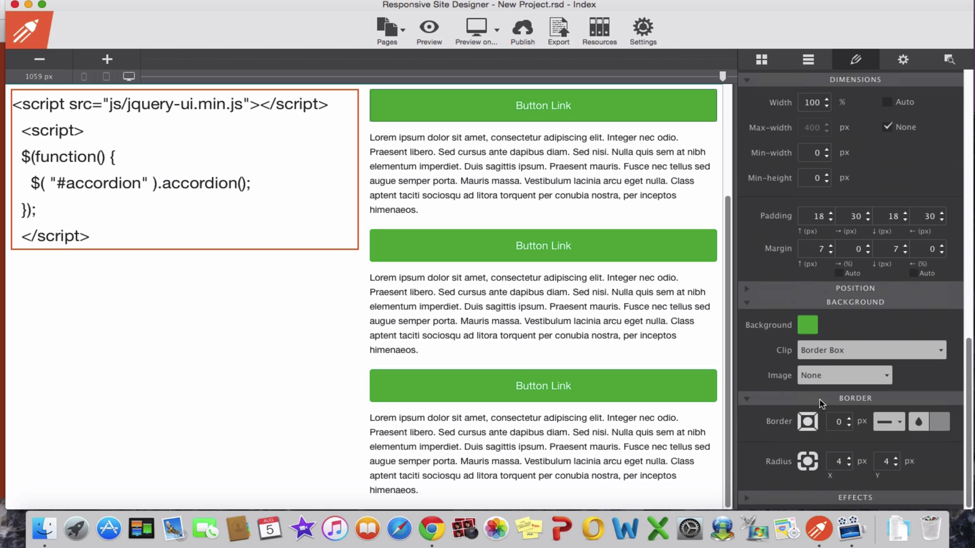
left_click(813, 330)
left_click_drag(655, 389, 605, 417)
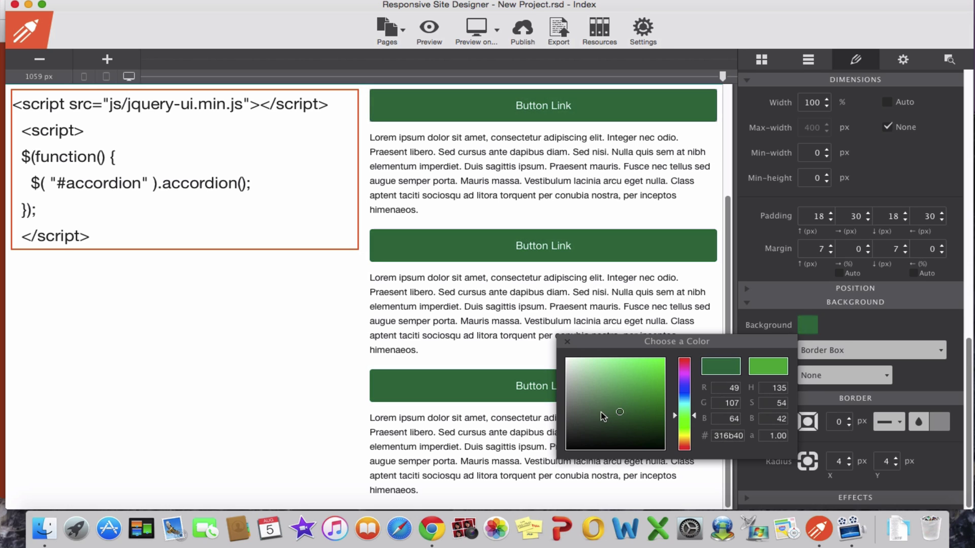
left_click(278, 376)
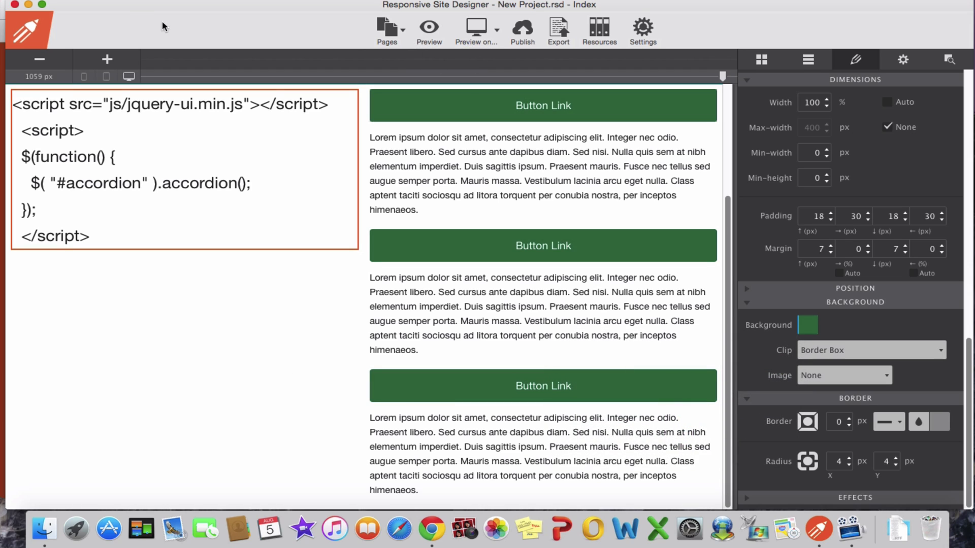
Save the project as New Project.rsd in untitled folder 5, replacing the existing file
left_click(169, 1)
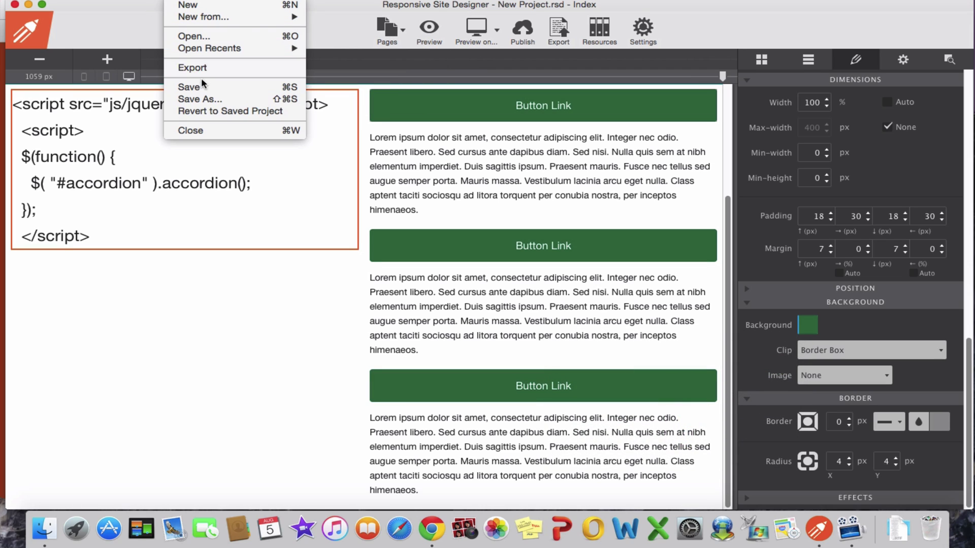
left_click(199, 98)
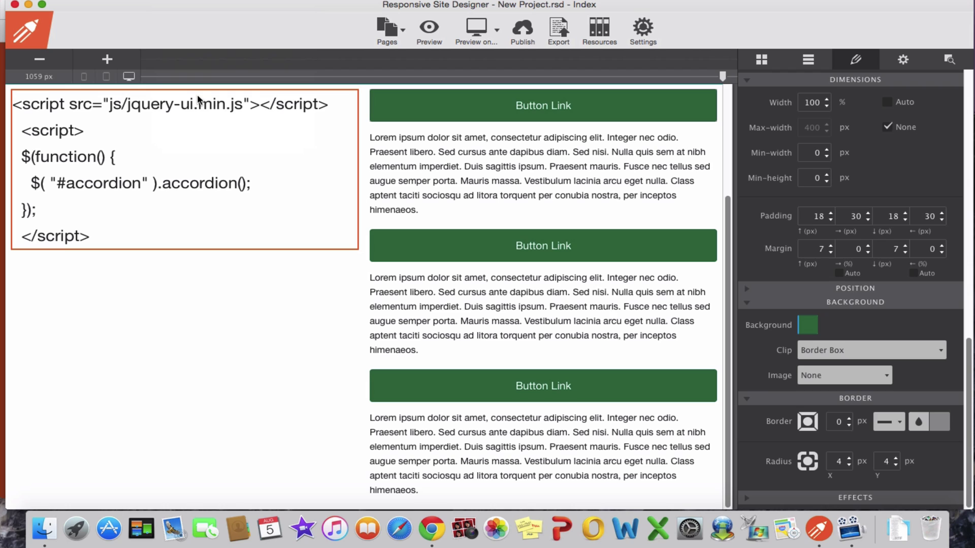
left_click(438, 157)
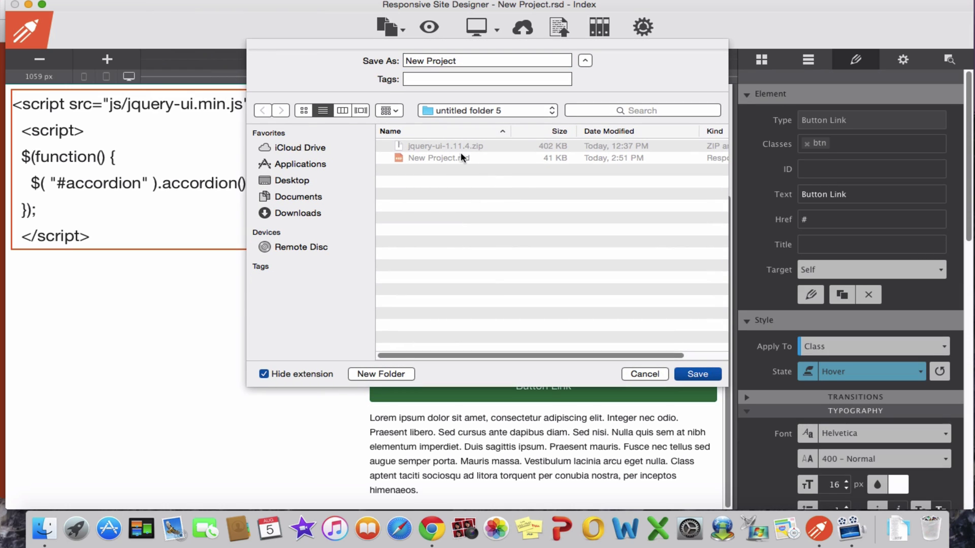
left_click(698, 374)
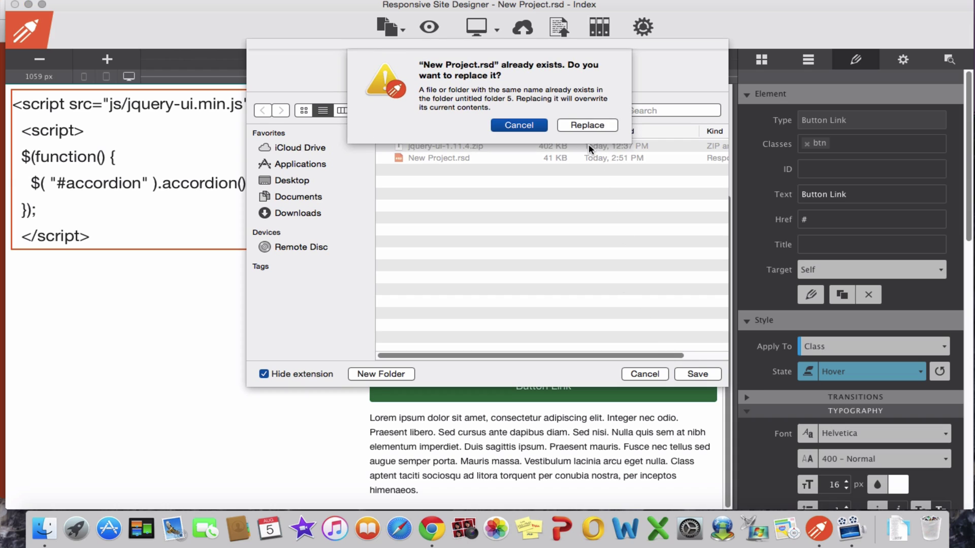
left_click(585, 128)
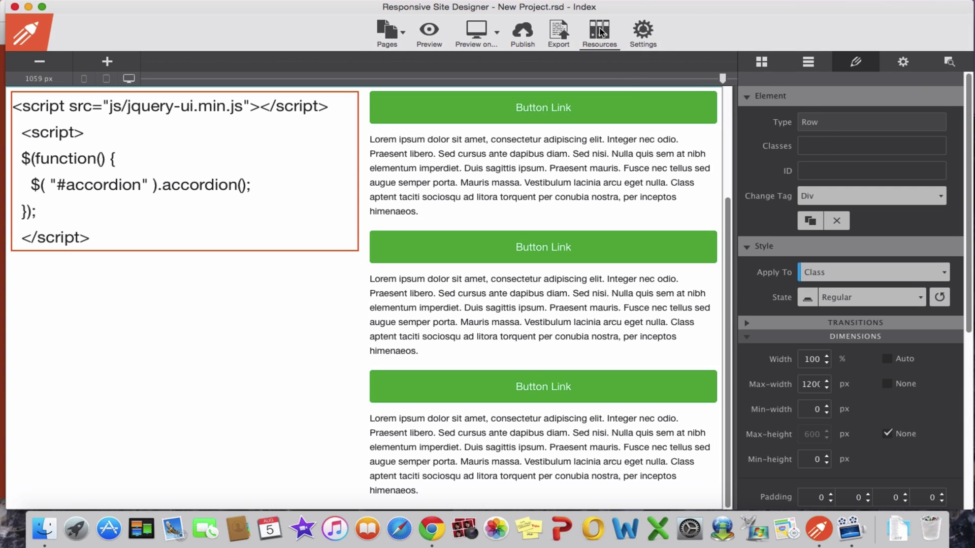
Export the site into untitled folder 5 and open the New Project_exported folder
left_click(565, 37)
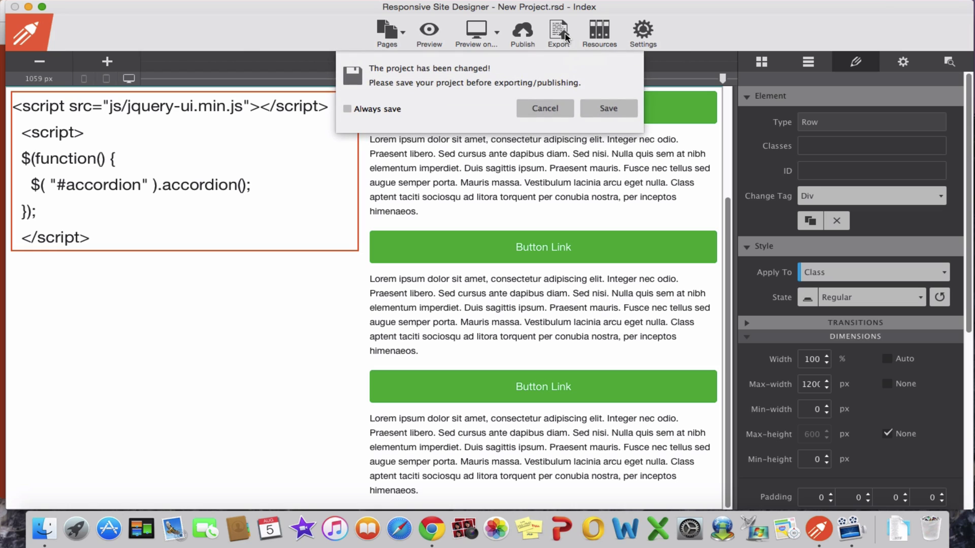
left_click(606, 110)
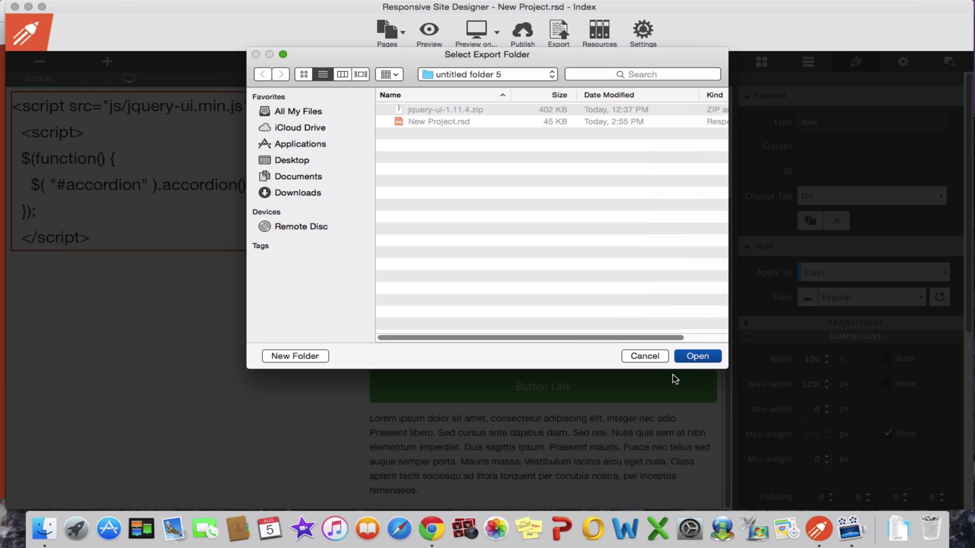
left_click(694, 356)
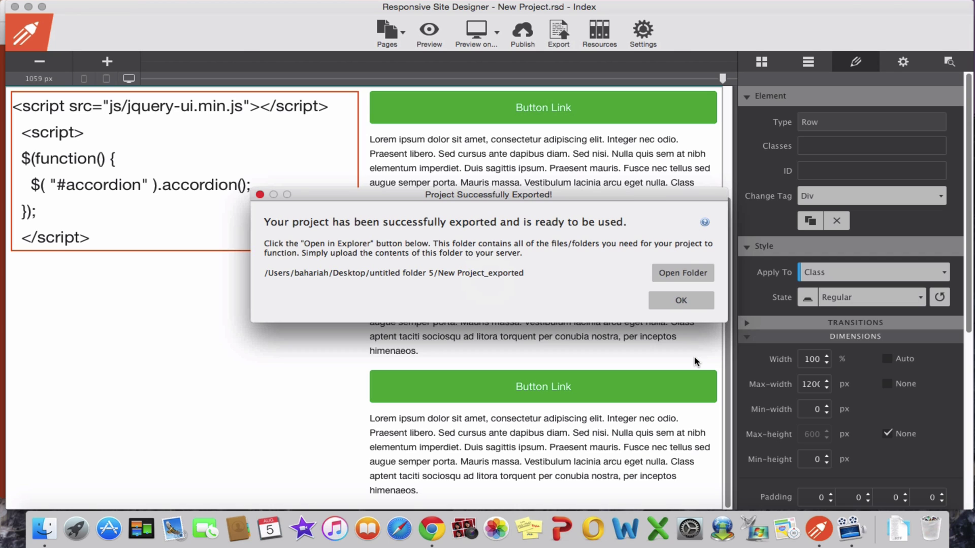
left_click(684, 274)
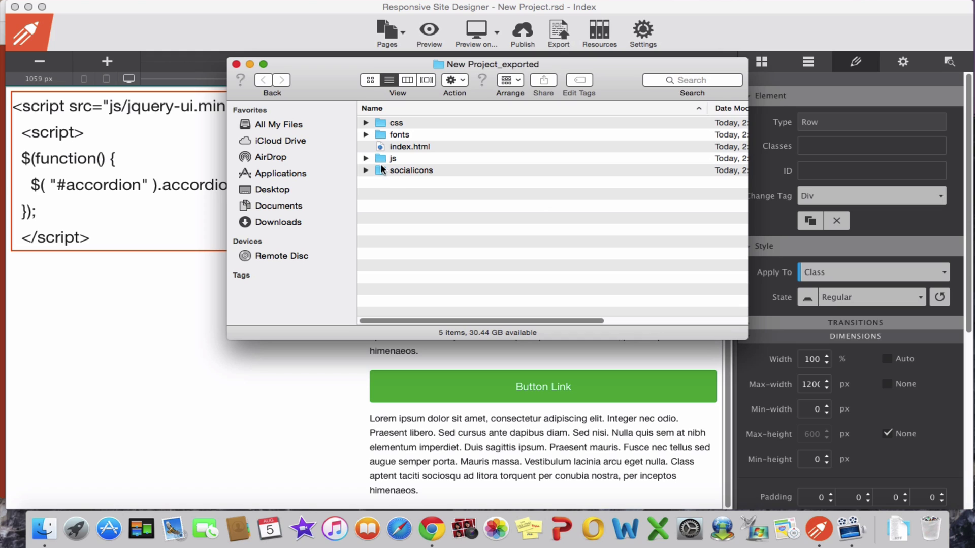
Unzip jquery-ui-1.11.4.zip and copy jquery-ui.min.js from the extracted folder
left_click(366, 159)
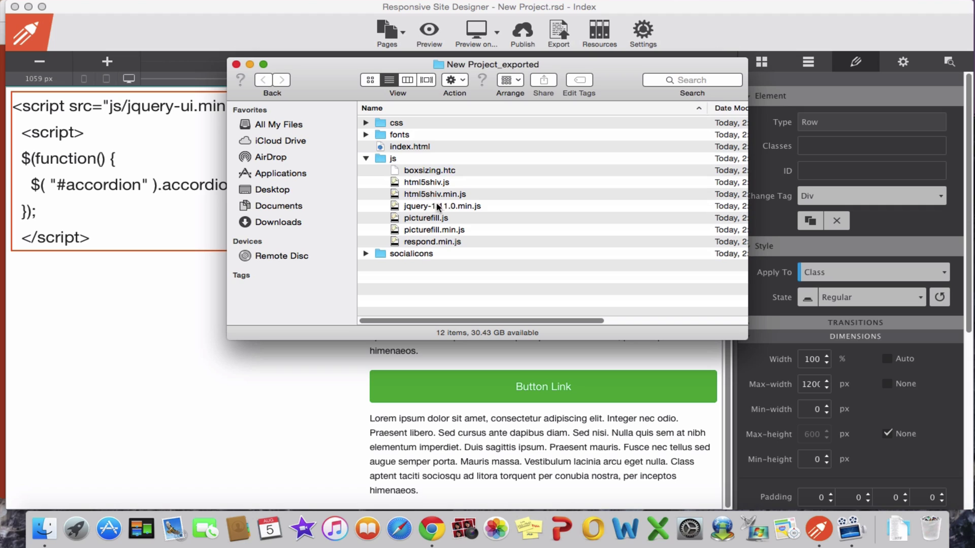
left_click(366, 159)
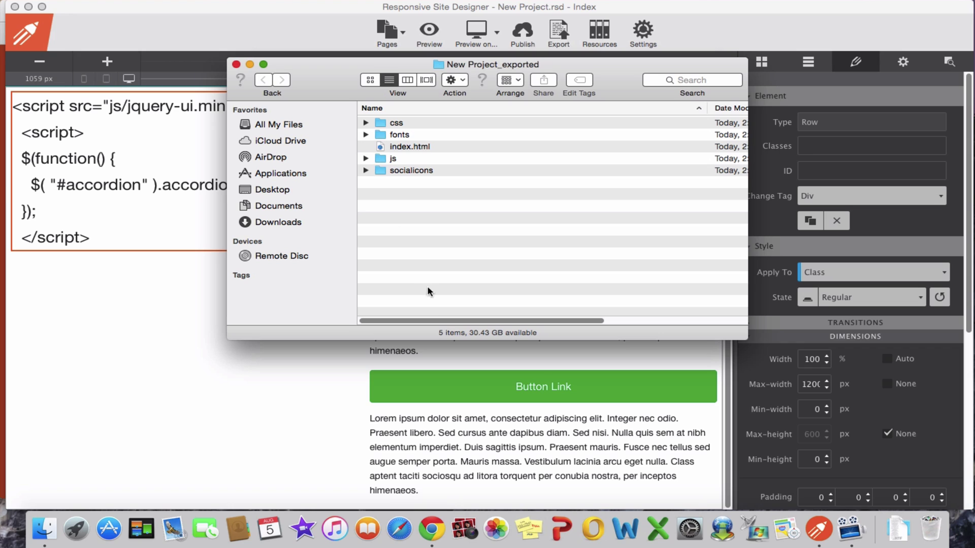
left_click(428, 535)
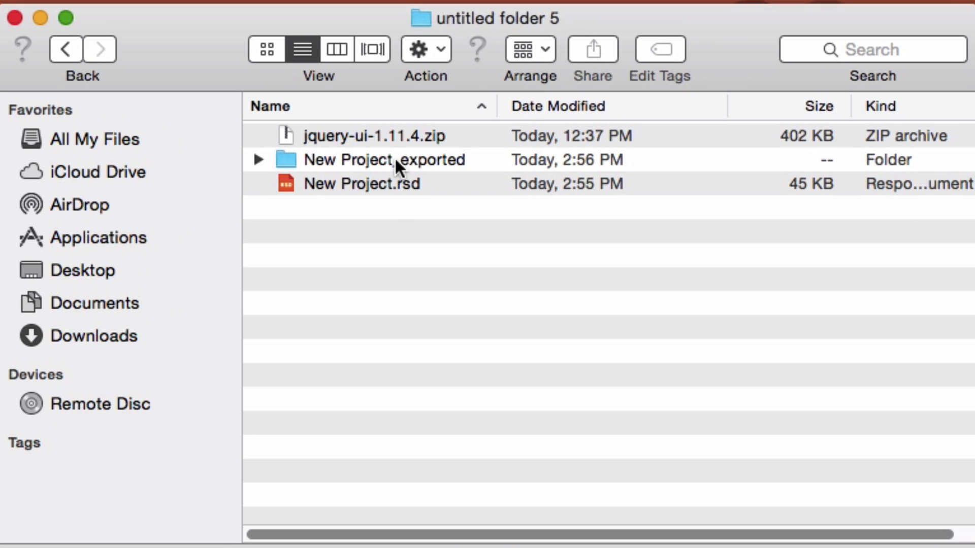
left_click(391, 145)
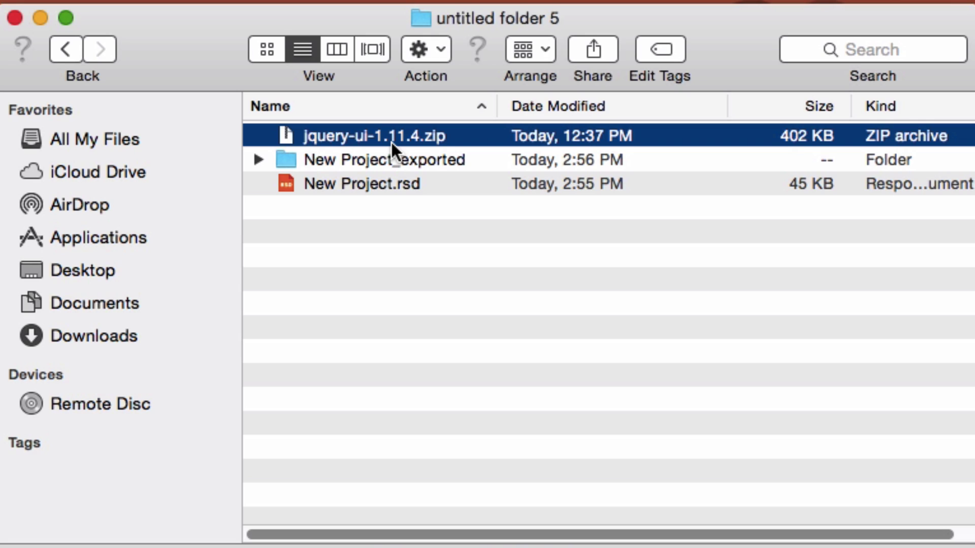
double_click(391, 142)
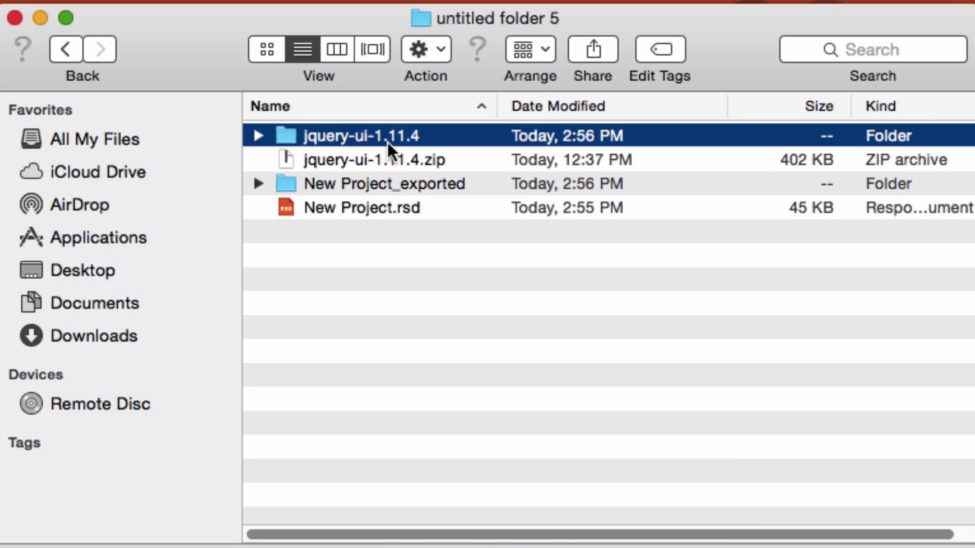
double_click(388, 141)
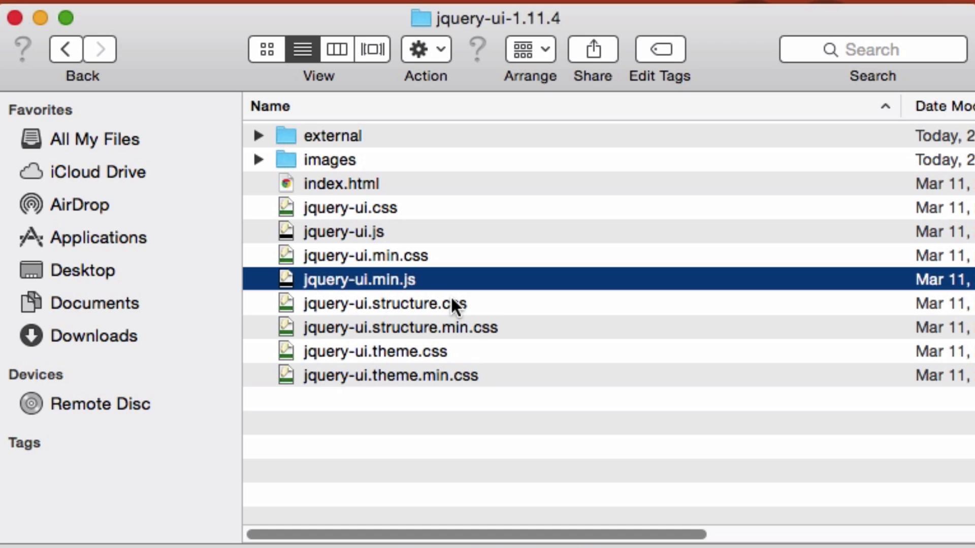
right_click(404, 282)
key("Escape")
Paste jquery-ui.min.js into New Project_exported/js beside jquery-1.11.0.min.js
left_click(66, 49)
double_click(384, 188)
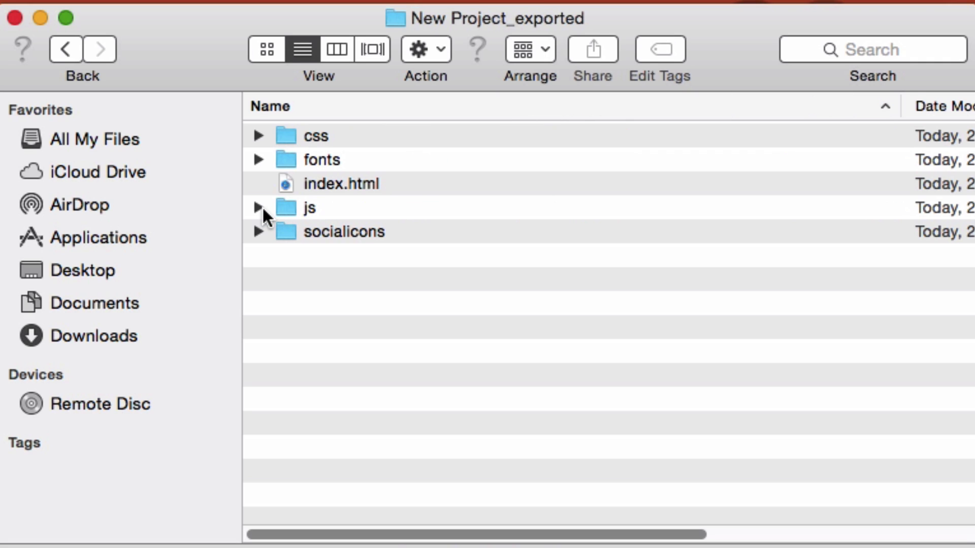
left_click(260, 208)
left_click(261, 207)
left_click(259, 207)
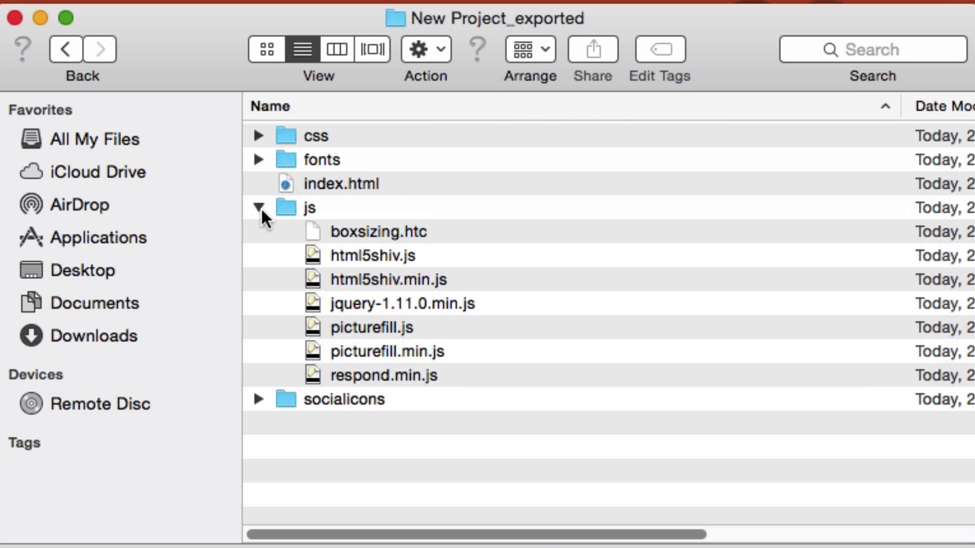
double_click(308, 205)
right_click(392, 307)
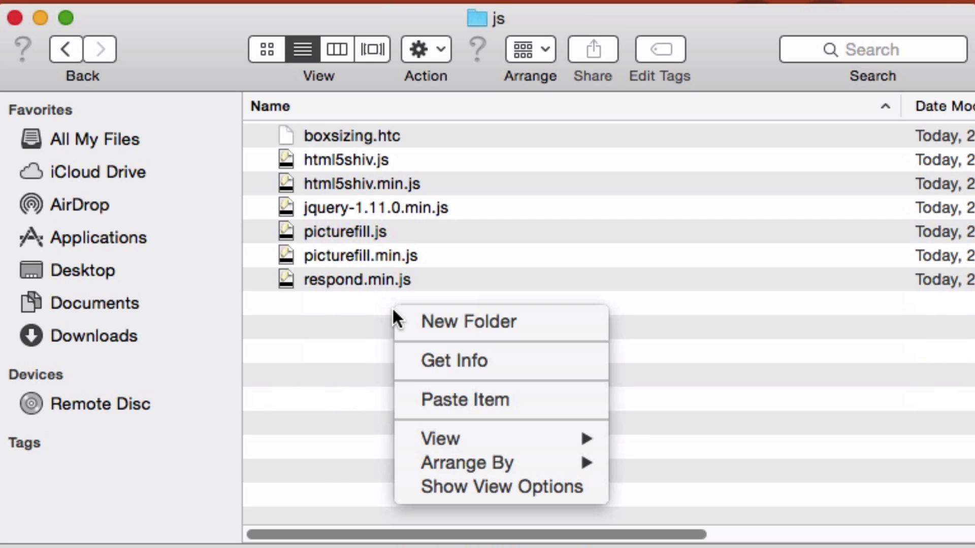
left_click(442, 399)
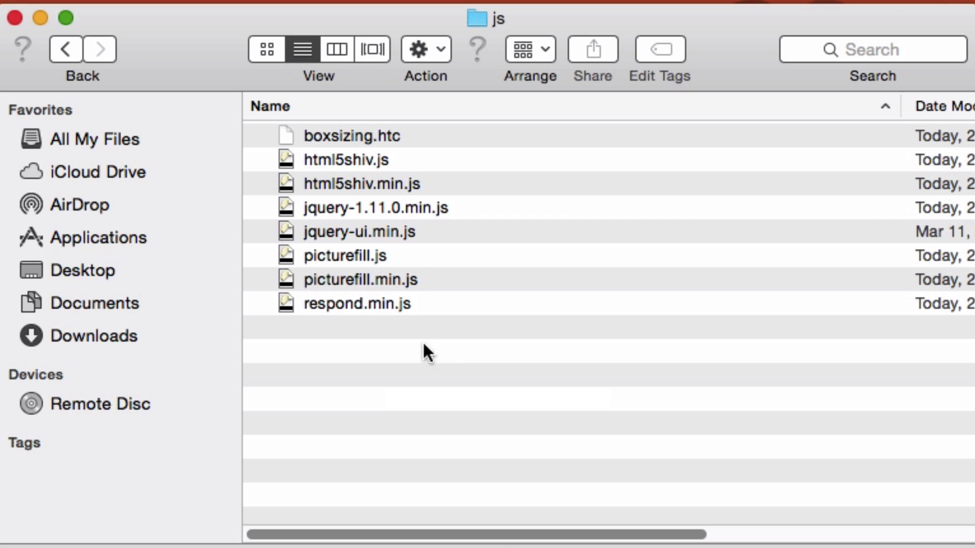
left_click(337, 236)
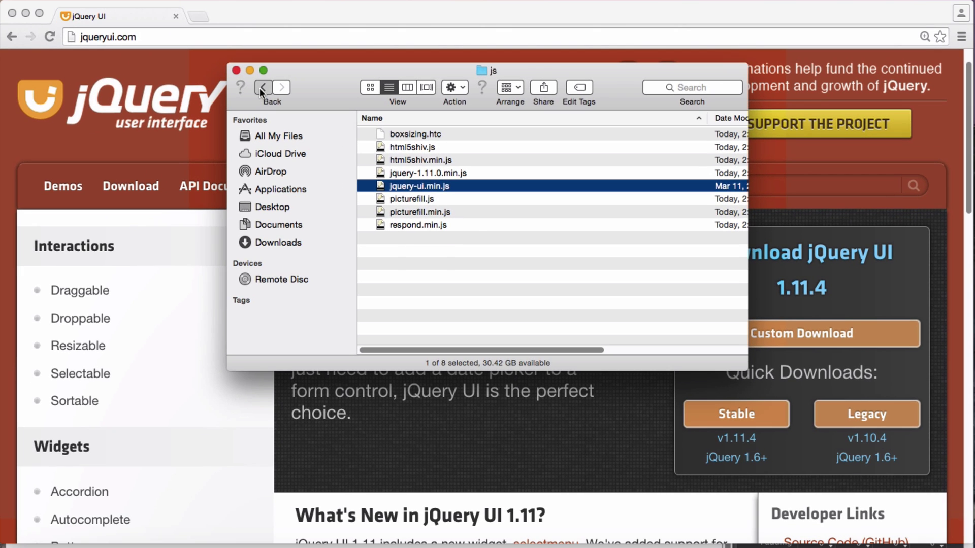
Paste the jquery-ui.min.js script tag and accordion initialisation code into the page's Footer field
left_click(262, 88)
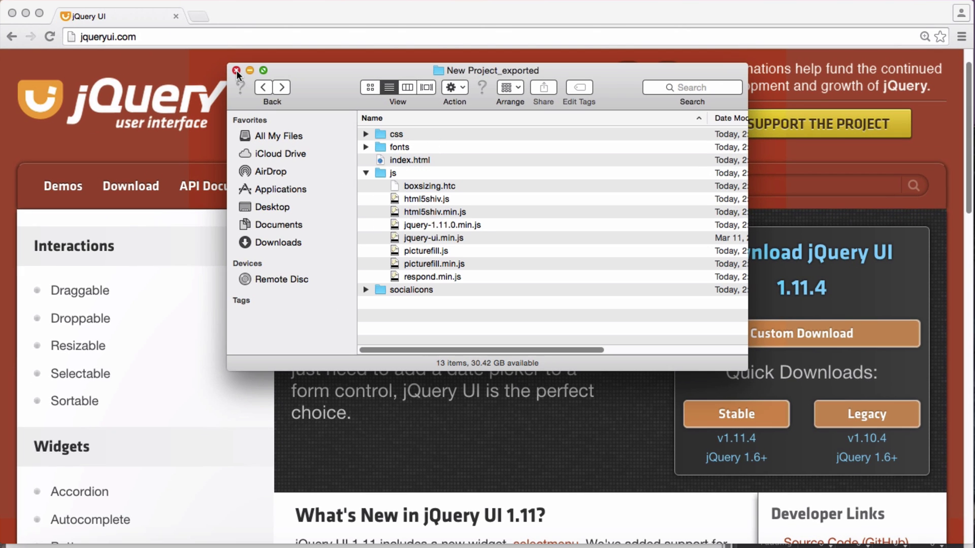
left_click(236, 71)
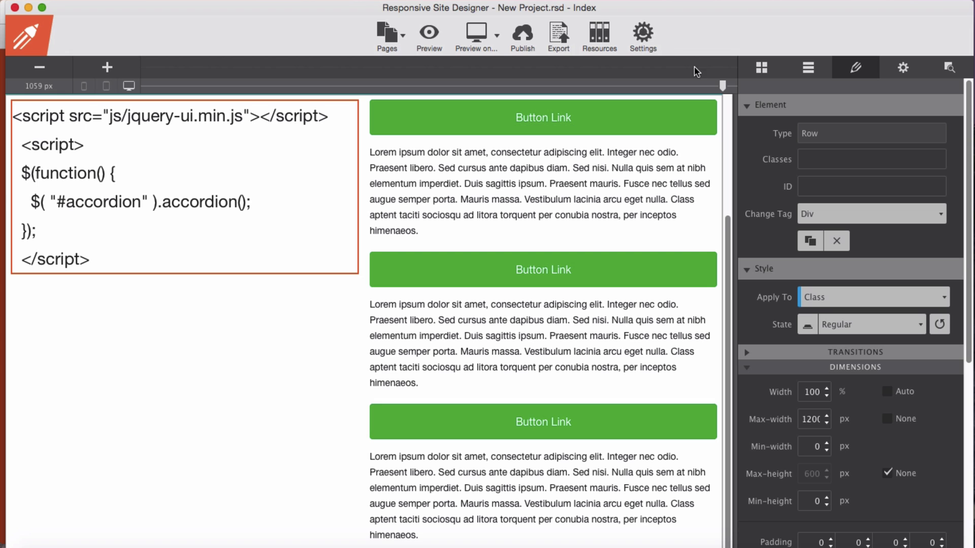
left_click(904, 73)
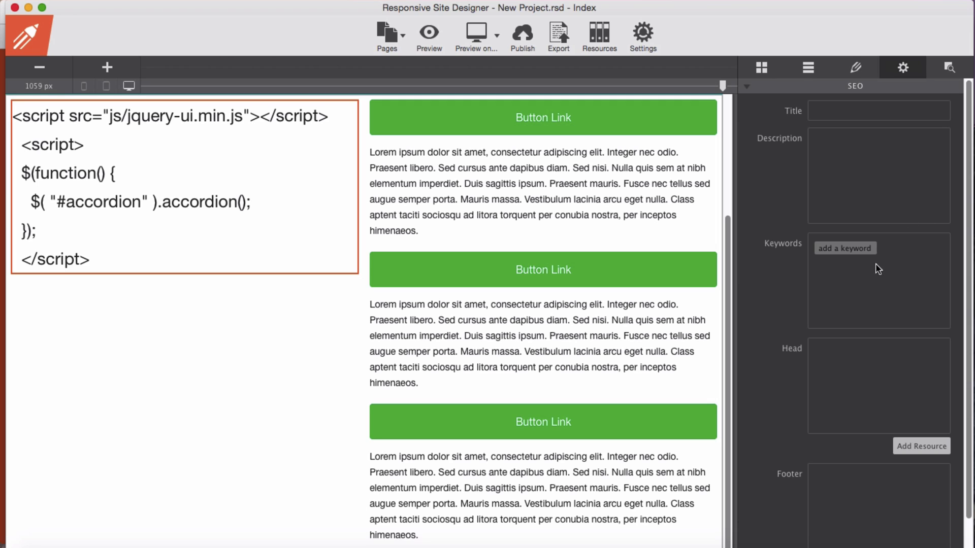
left_click(830, 489)
type("<script src=\"js/jquery-ui.min.js\"></script>   <script>   $(function() {     $( \"#accordion\" ).accordion();   });   </script>")
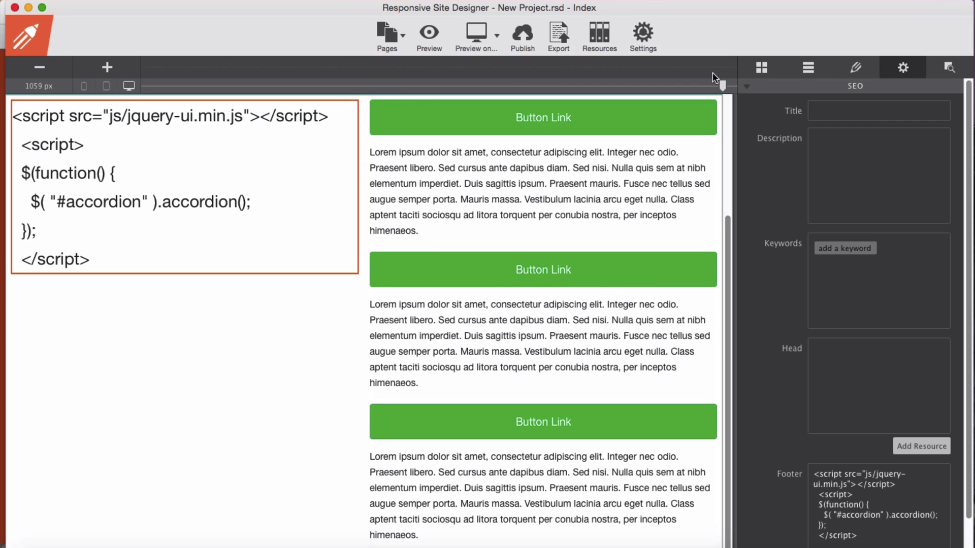
Narrow the page canvas to 1051 px and preview the page
left_click_drag(722, 70, 716, 70)
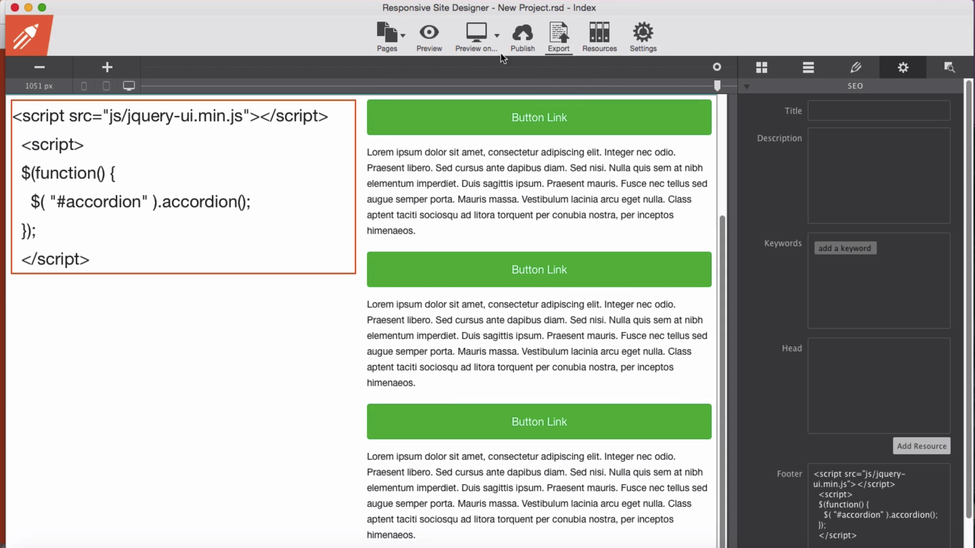
left_click(432, 46)
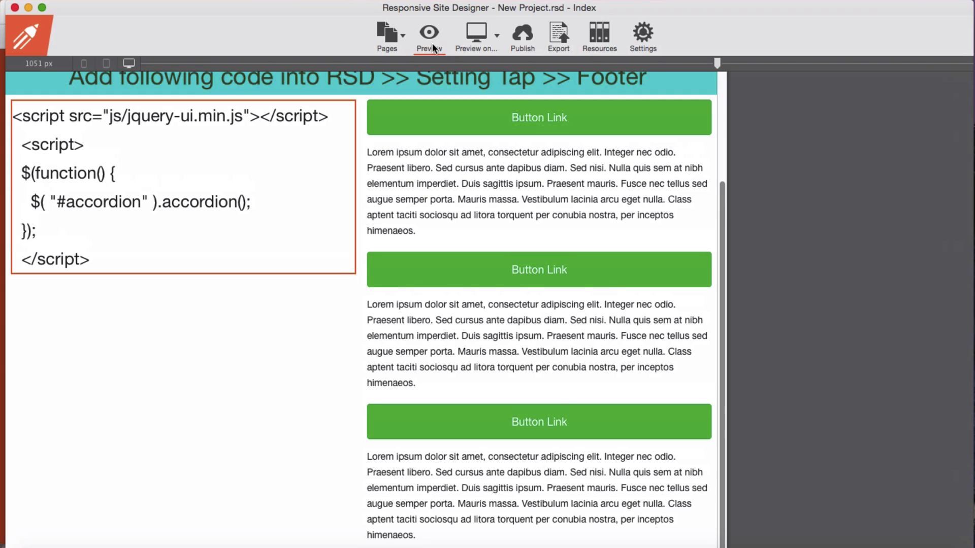
left_click(430, 41)
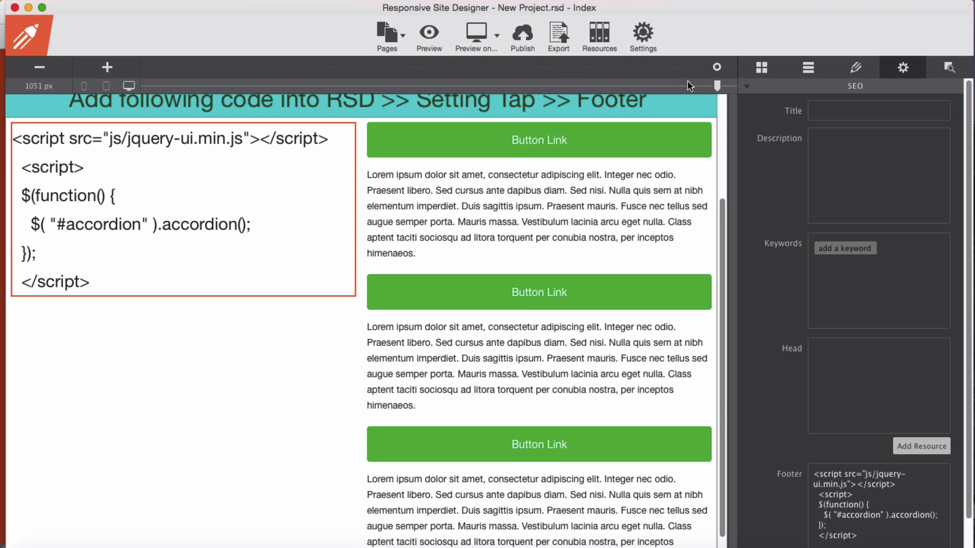
Select the accordion row and save New Project.rsd
left_click(764, 68)
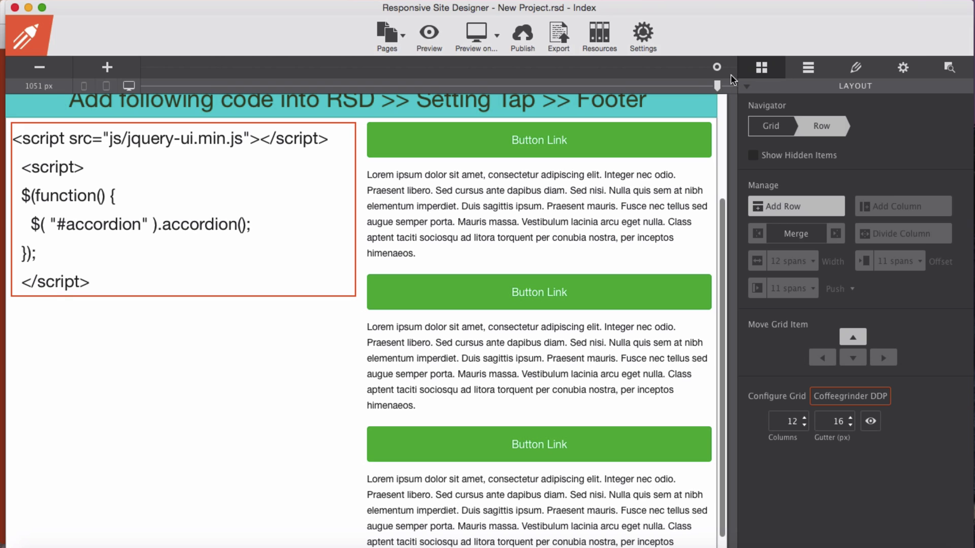
left_click(807, 69)
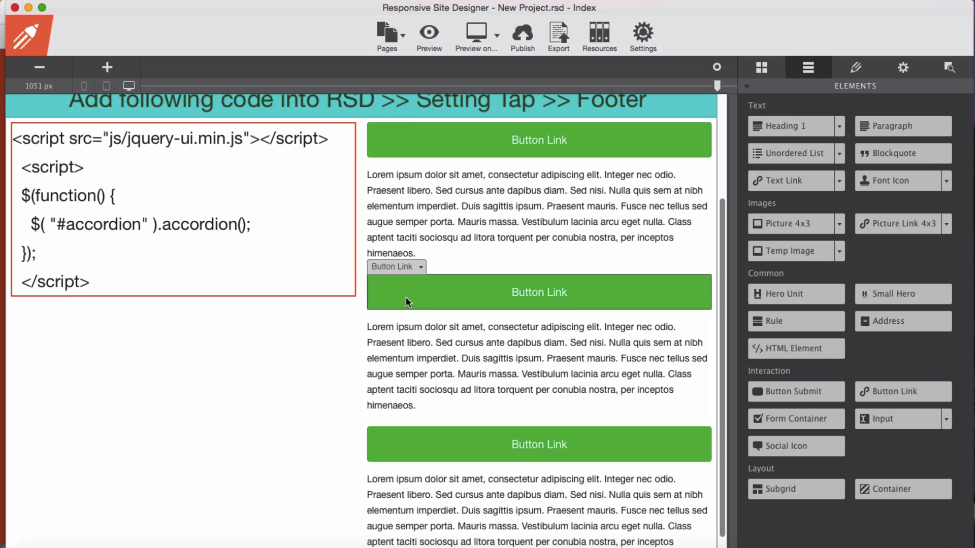
left_click(309, 348)
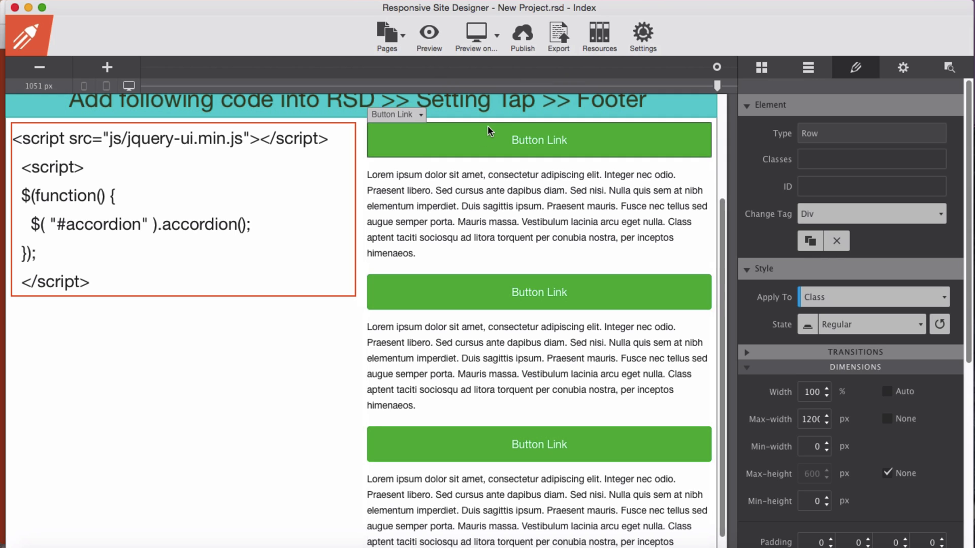
left_click(179, 3)
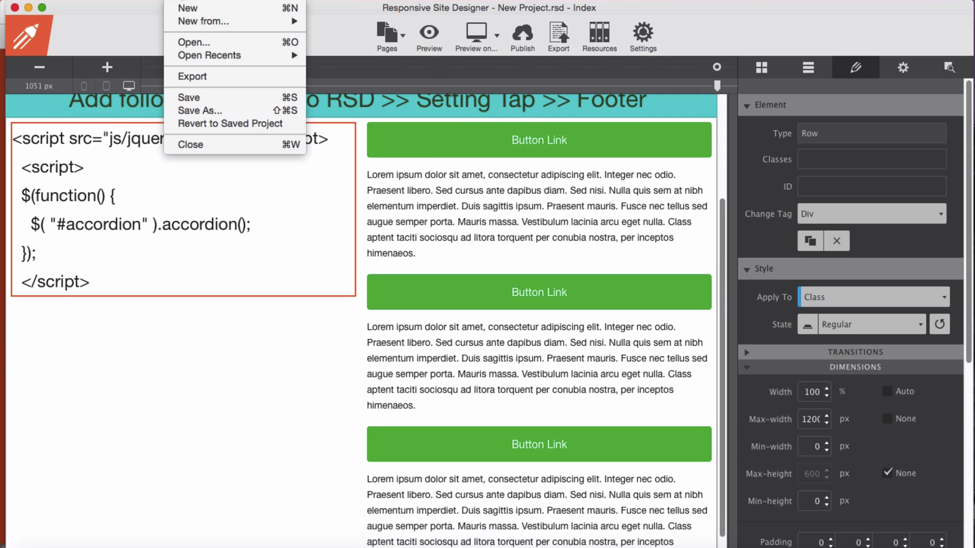
left_click(200, 96)
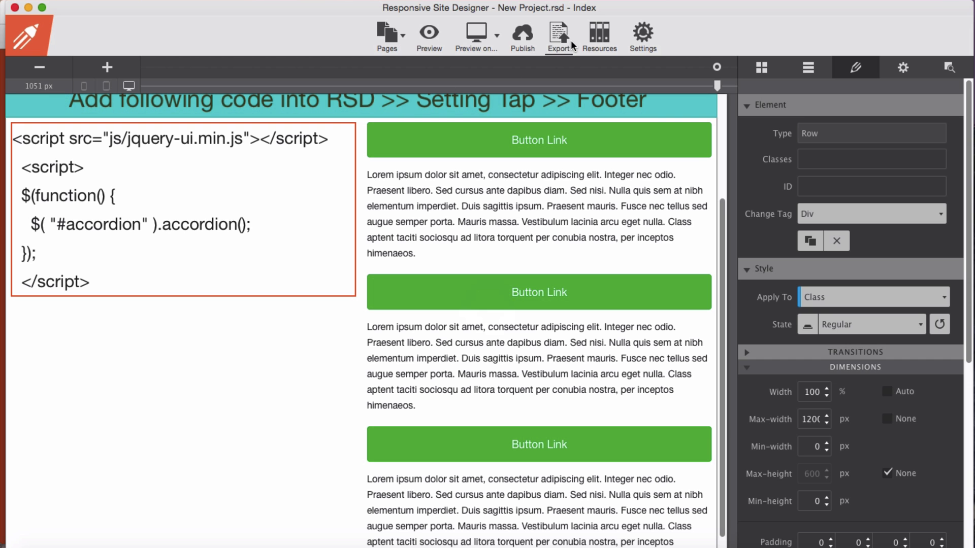
Re-export over New Project_exported and confirm js/jquery-ui.min.js is present
left_click(563, 35)
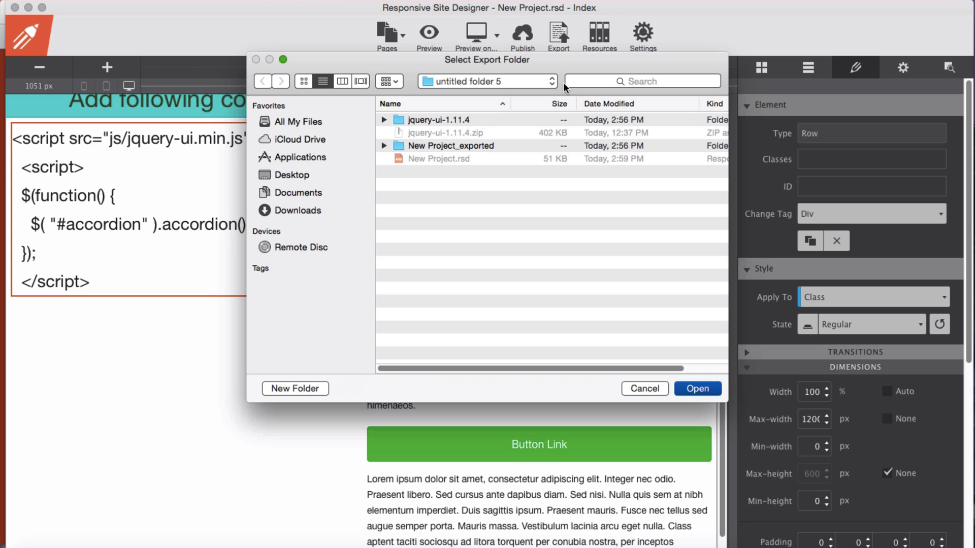
left_click(696, 389)
left_click(595, 144)
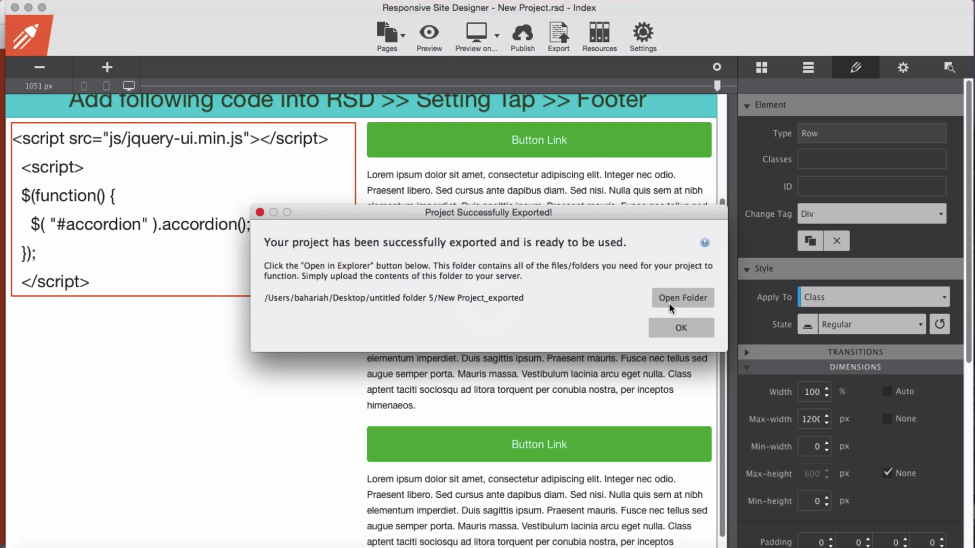
left_click(670, 298)
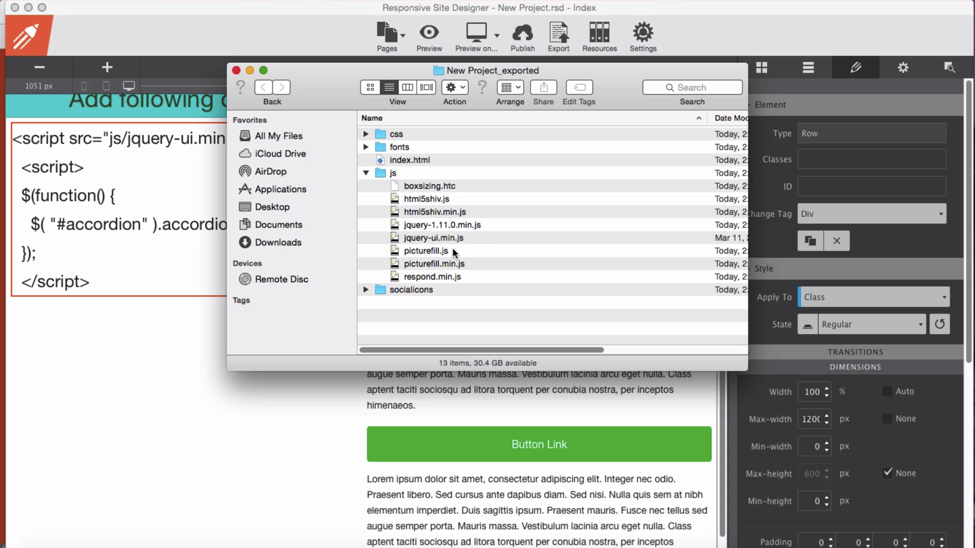
left_click(447, 236)
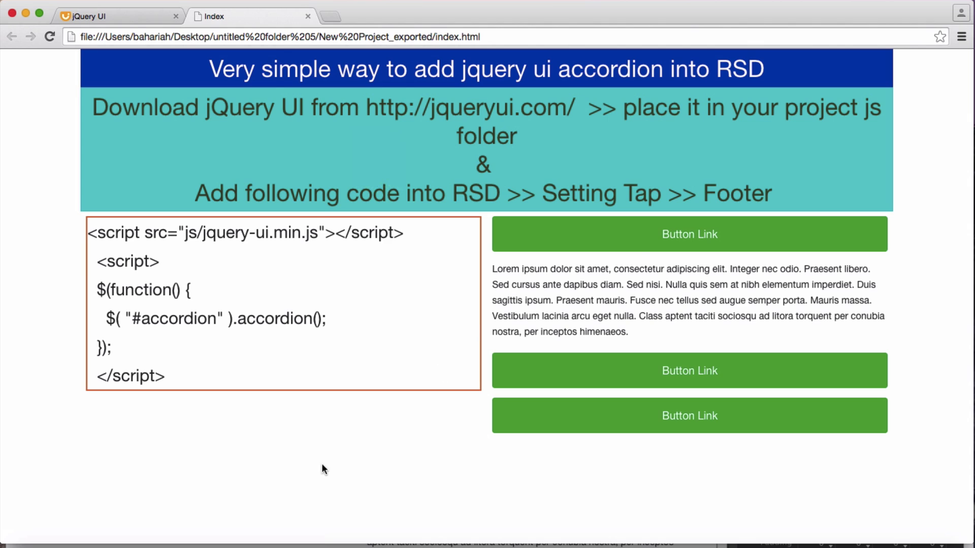
Expand the second, third and first accordion sections in Chrome, then two more, to confirm each toggles its paragraph
left_click(707, 372)
left_click(708, 410)
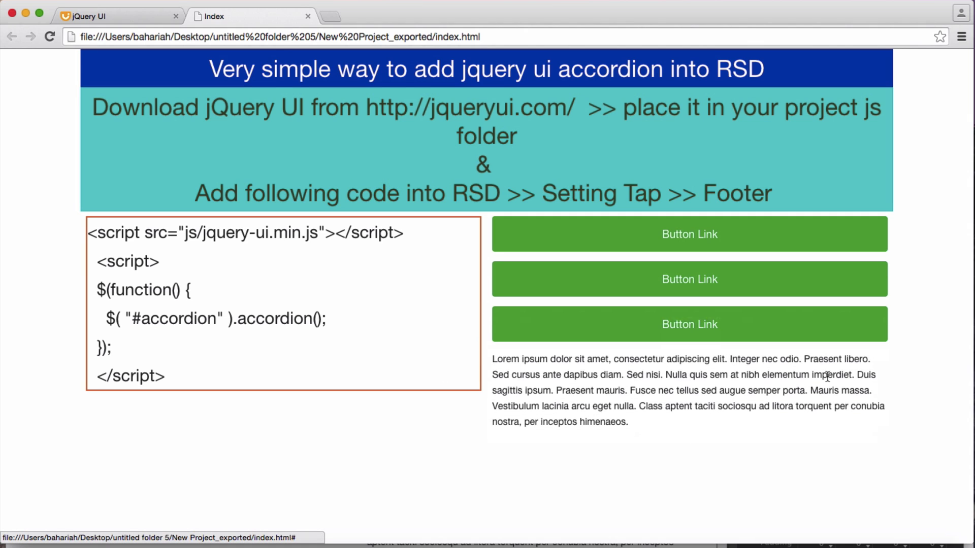
left_click(709, 240)
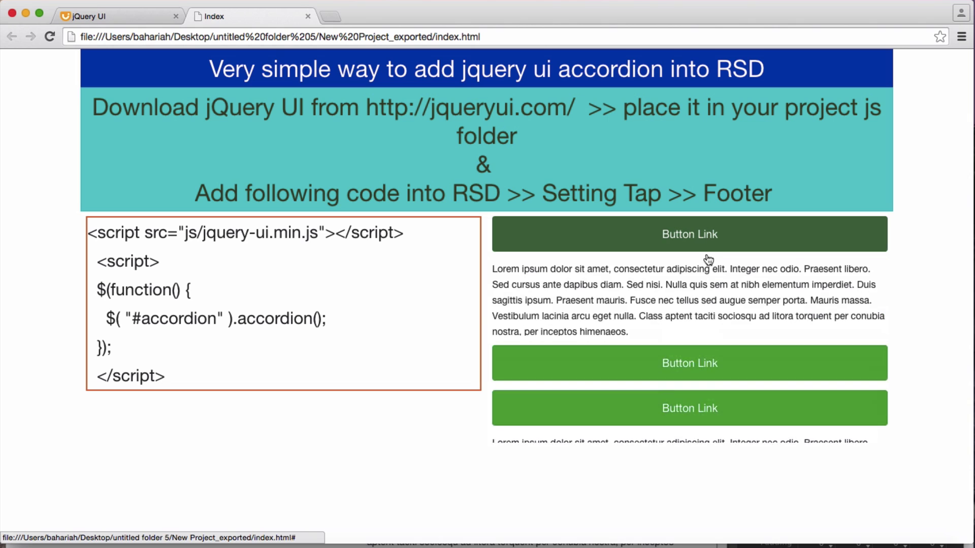
left_click(712, 382)
left_click(726, 422)
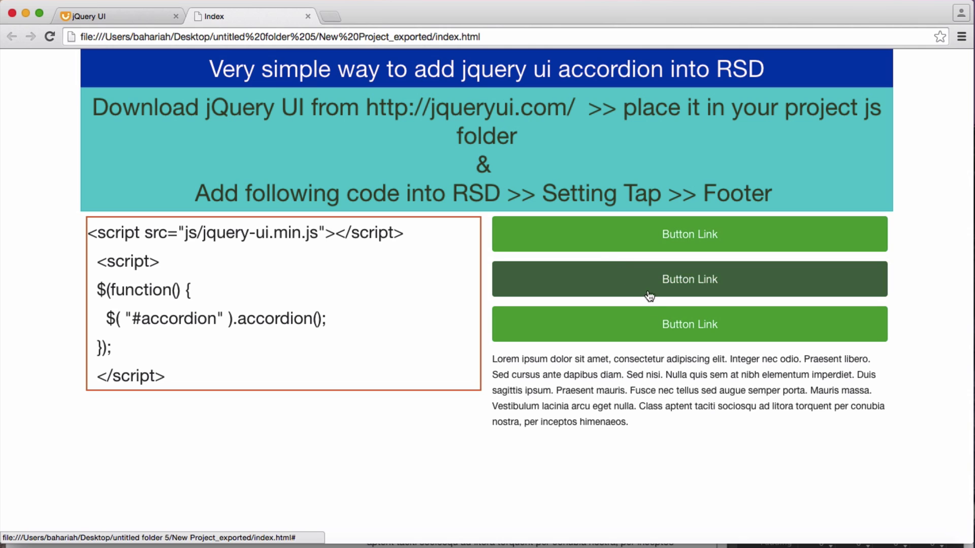
Return to Responsive Site Designer, select the first Button Link and bring its margin settings into view
left_click(818, 545)
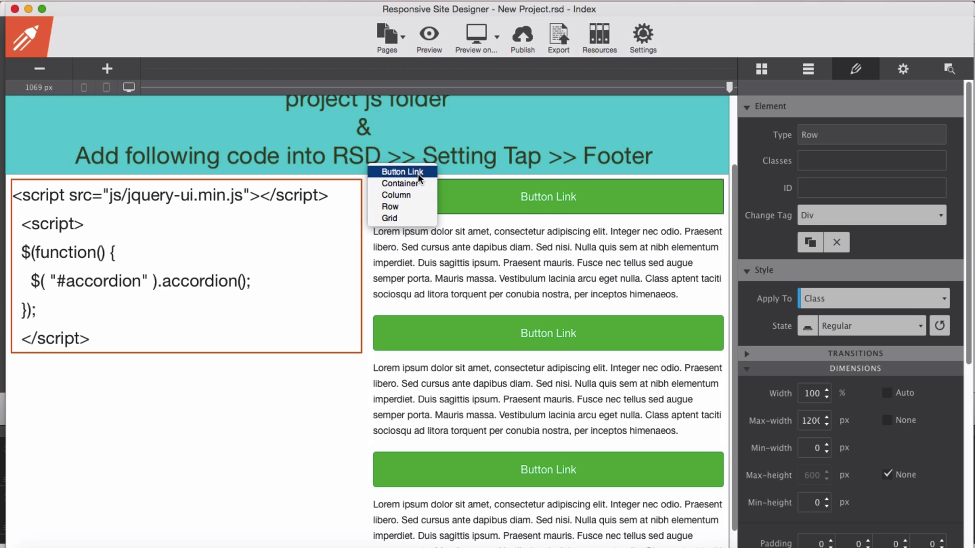
left_click(417, 179)
scroll(836, 412, "down", 10)
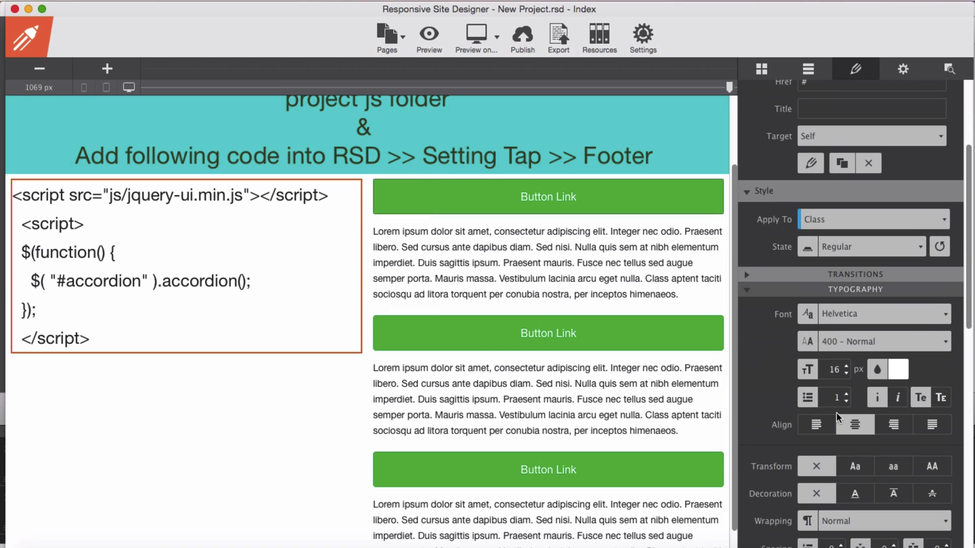
scroll(837, 418, "down", 5)
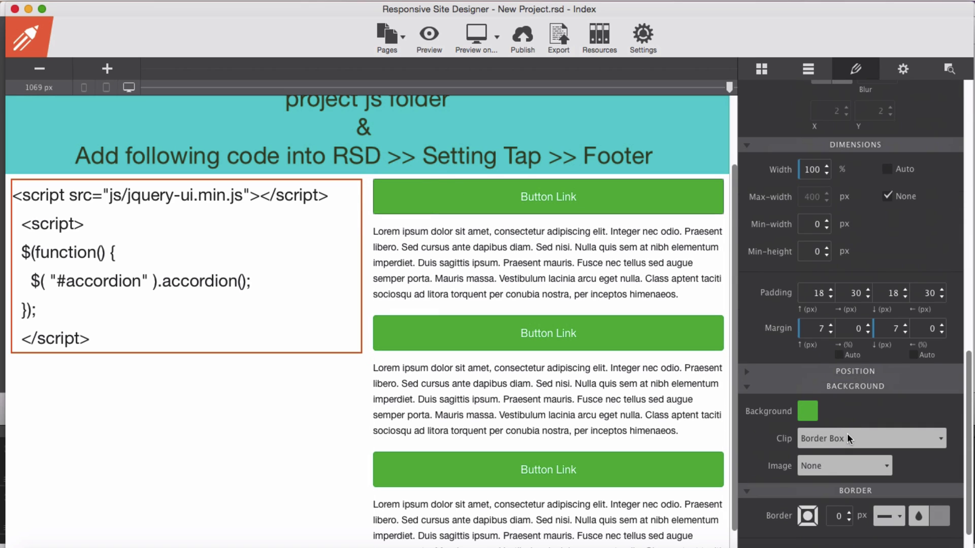
Change the Button Link margins from 7 to top 0 and bottom 2 px, then export
double_click(821, 328)
left_click(821, 329)
double_click(825, 331)
type("0")
double_click(902, 331)
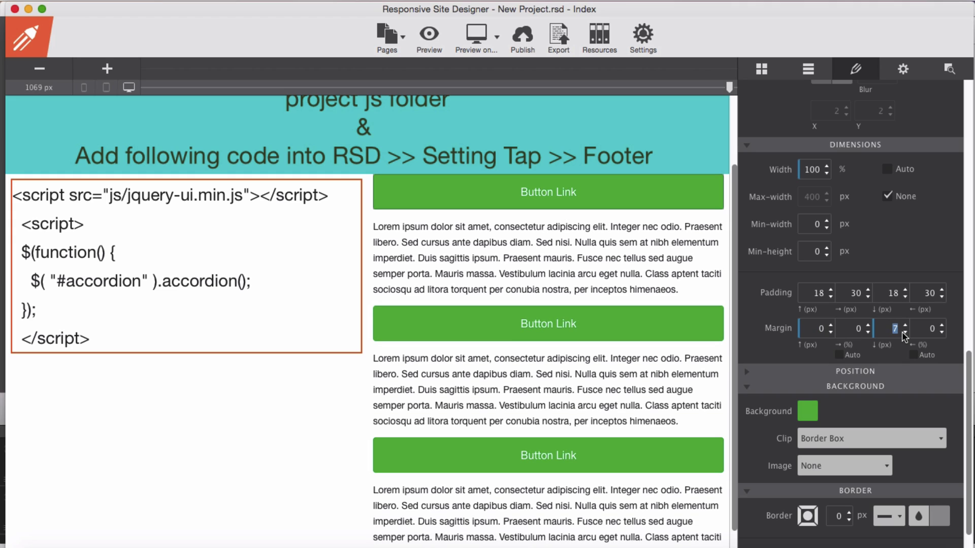
type("3")
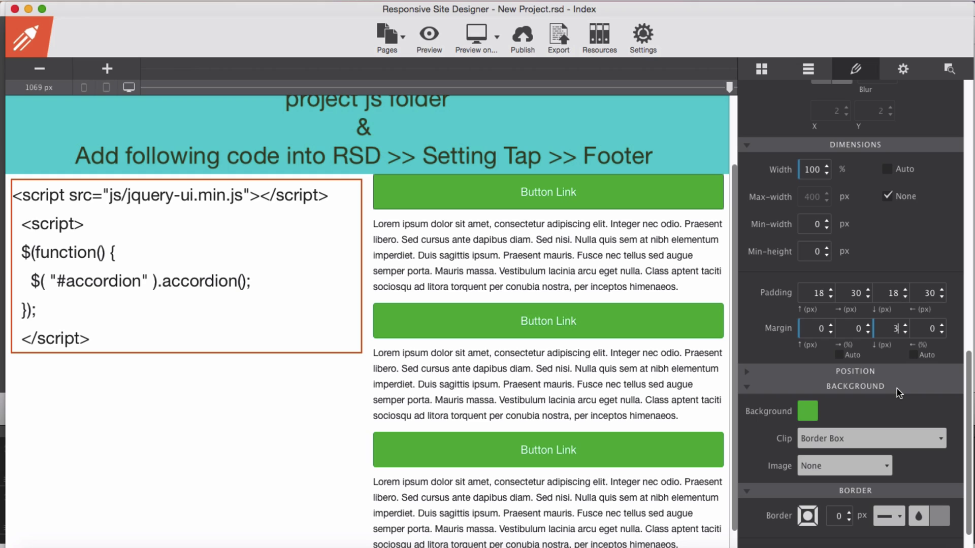
double_click(894, 329)
type("2")
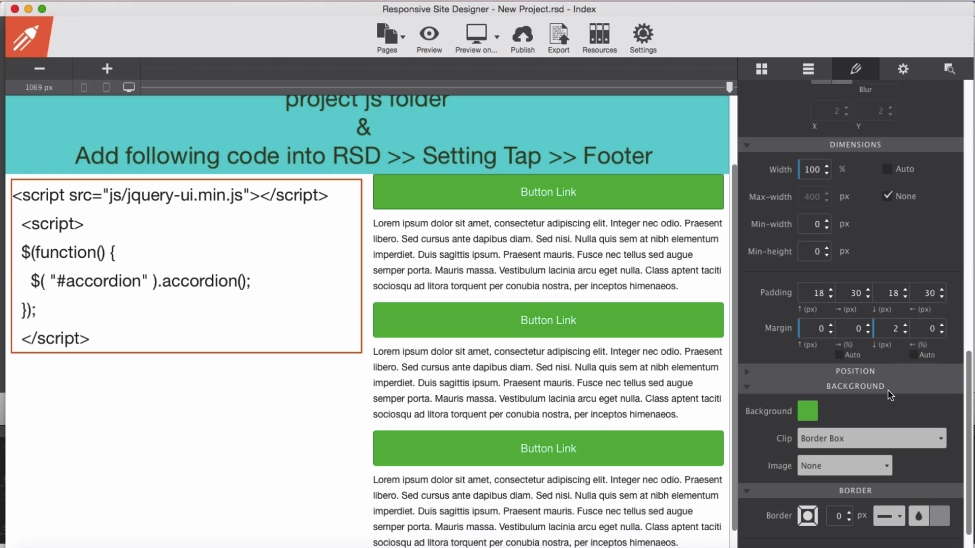
left_click(562, 39)
Save the project, overwrite the New Project_exported export, and open that folder
left_click(597, 118)
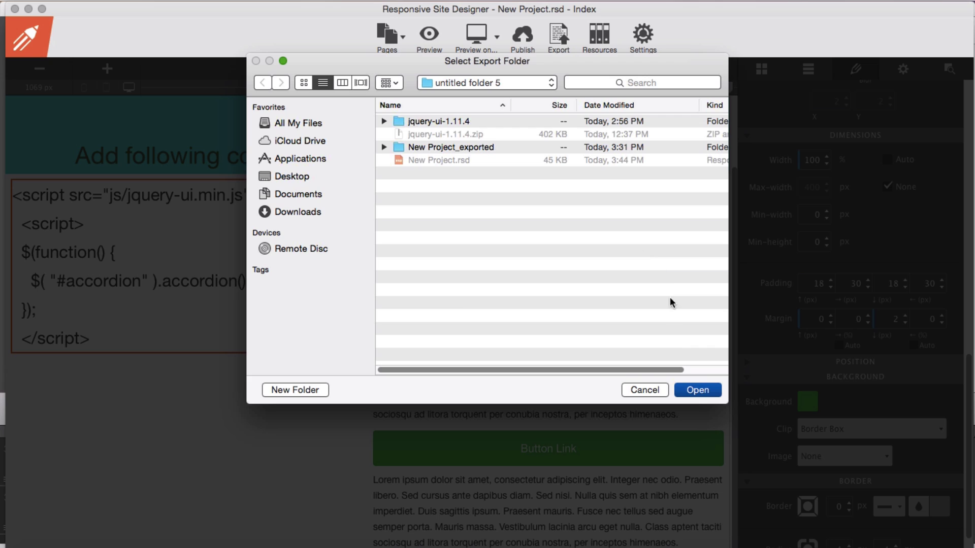
left_click(697, 390)
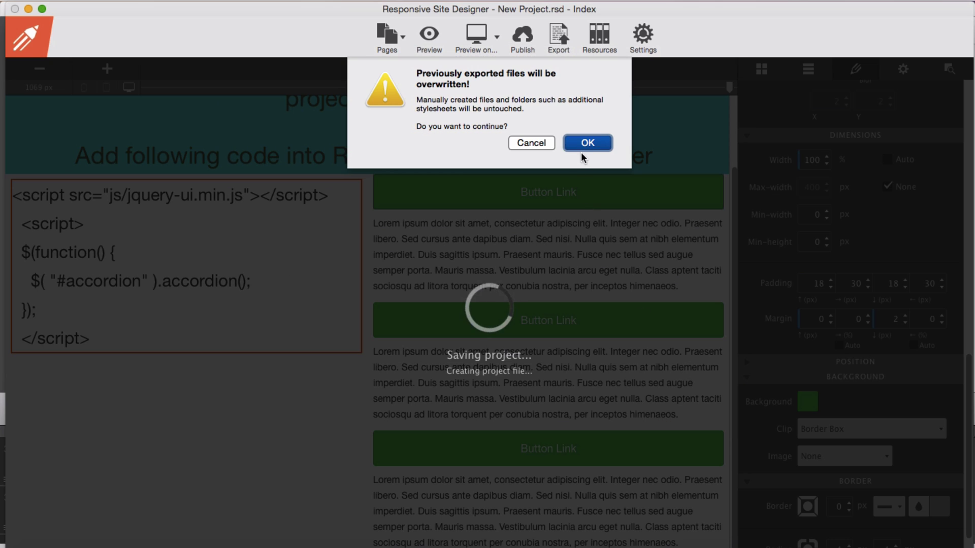
left_click(582, 150)
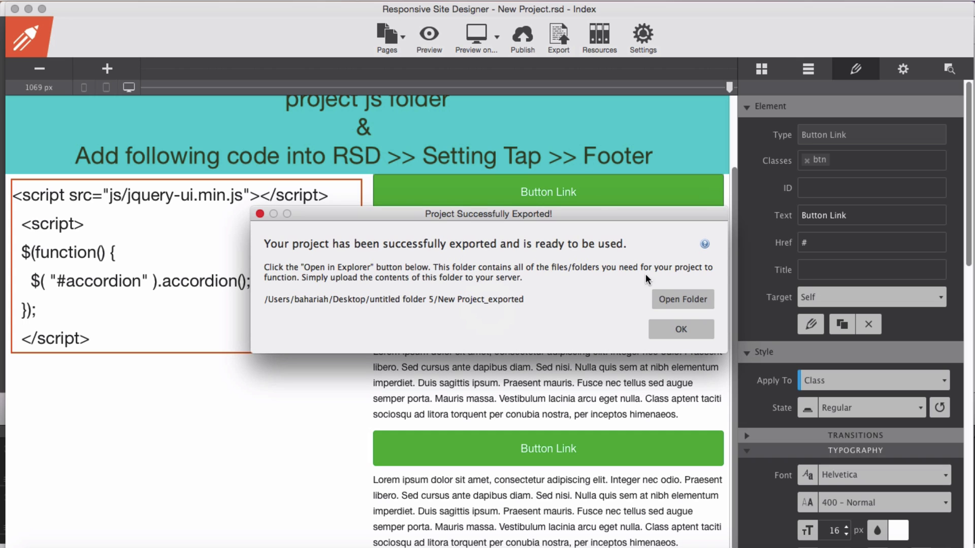
left_click(668, 297)
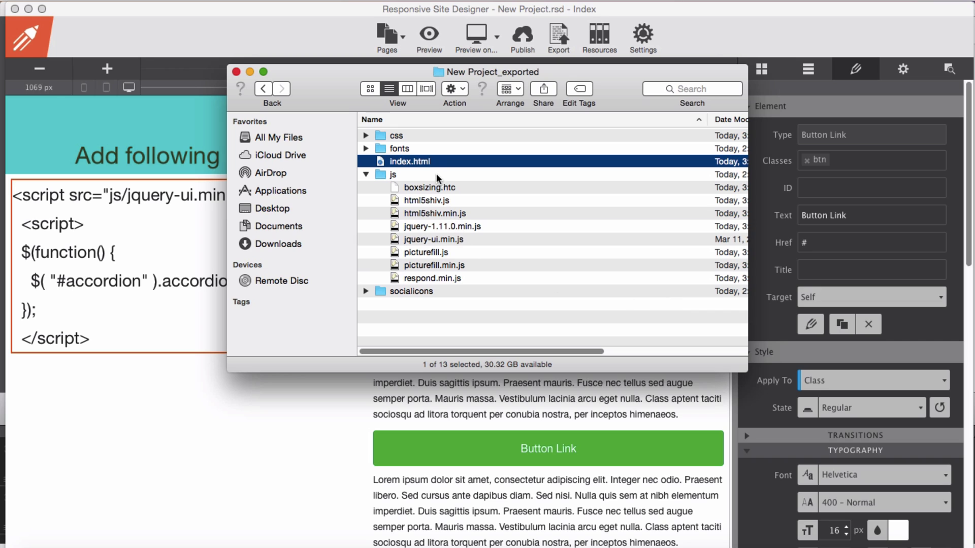
Open the re-exported index.html in Chrome and expand the three accordion sections in turn, three times over
double_click(430, 162)
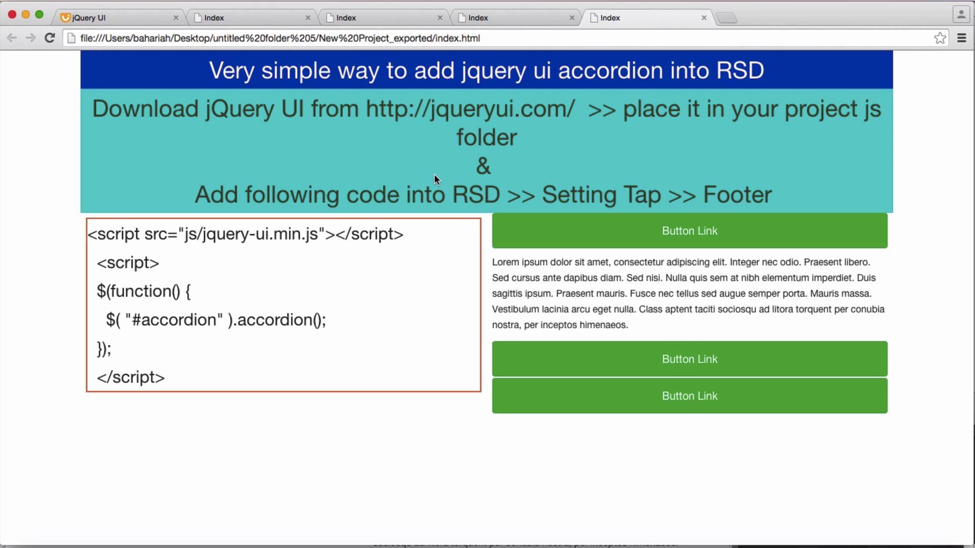
left_click(716, 362)
left_click(710, 396)
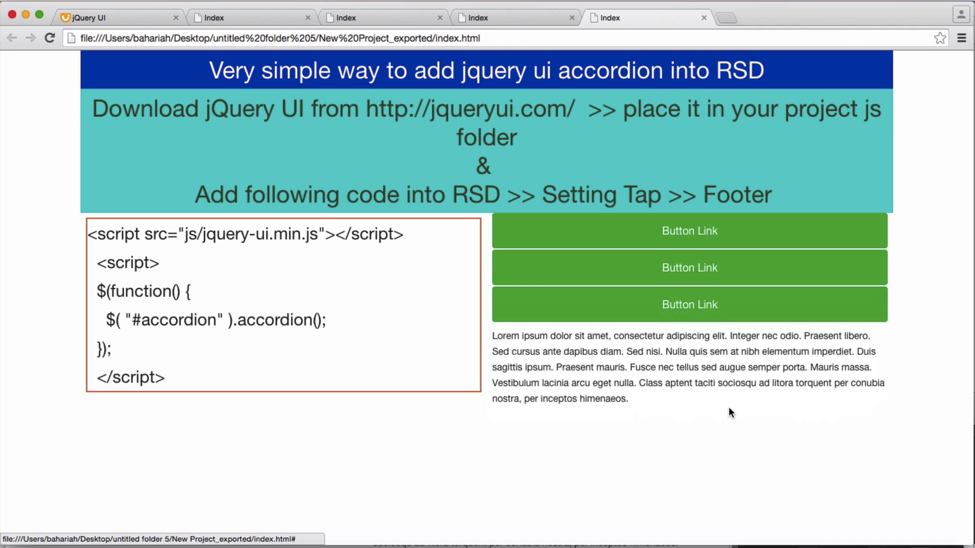
left_click(685, 242)
left_click(701, 358)
left_click(704, 395)
left_click(688, 243)
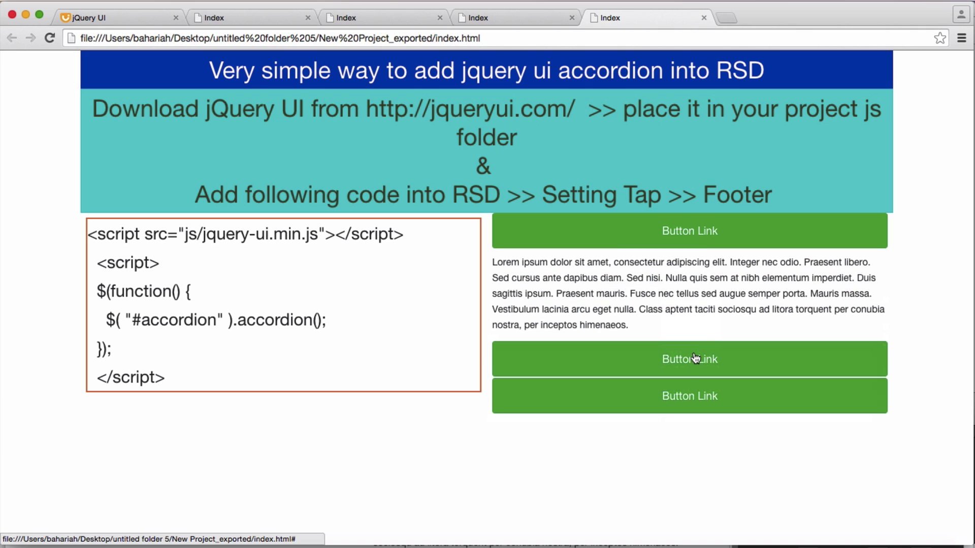
left_click(691, 357)
left_click(704, 397)
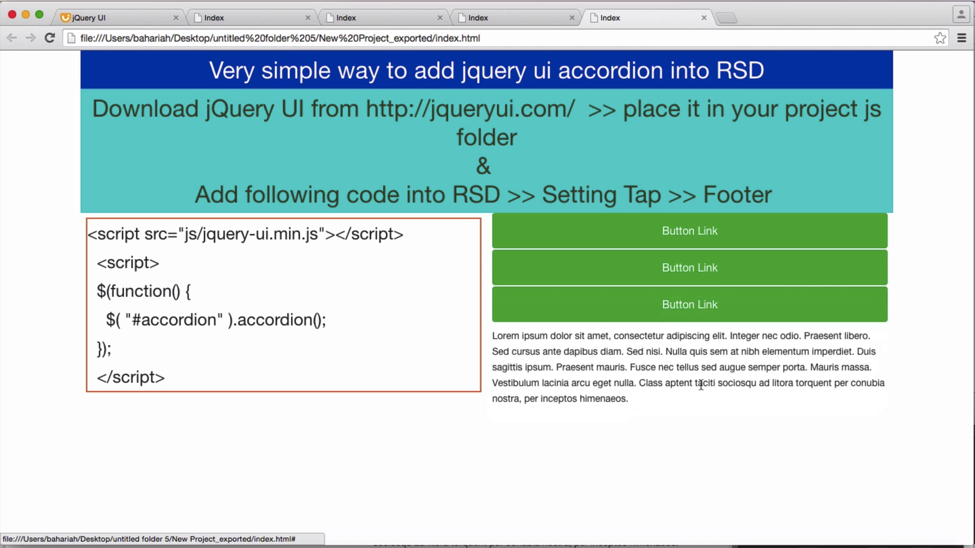